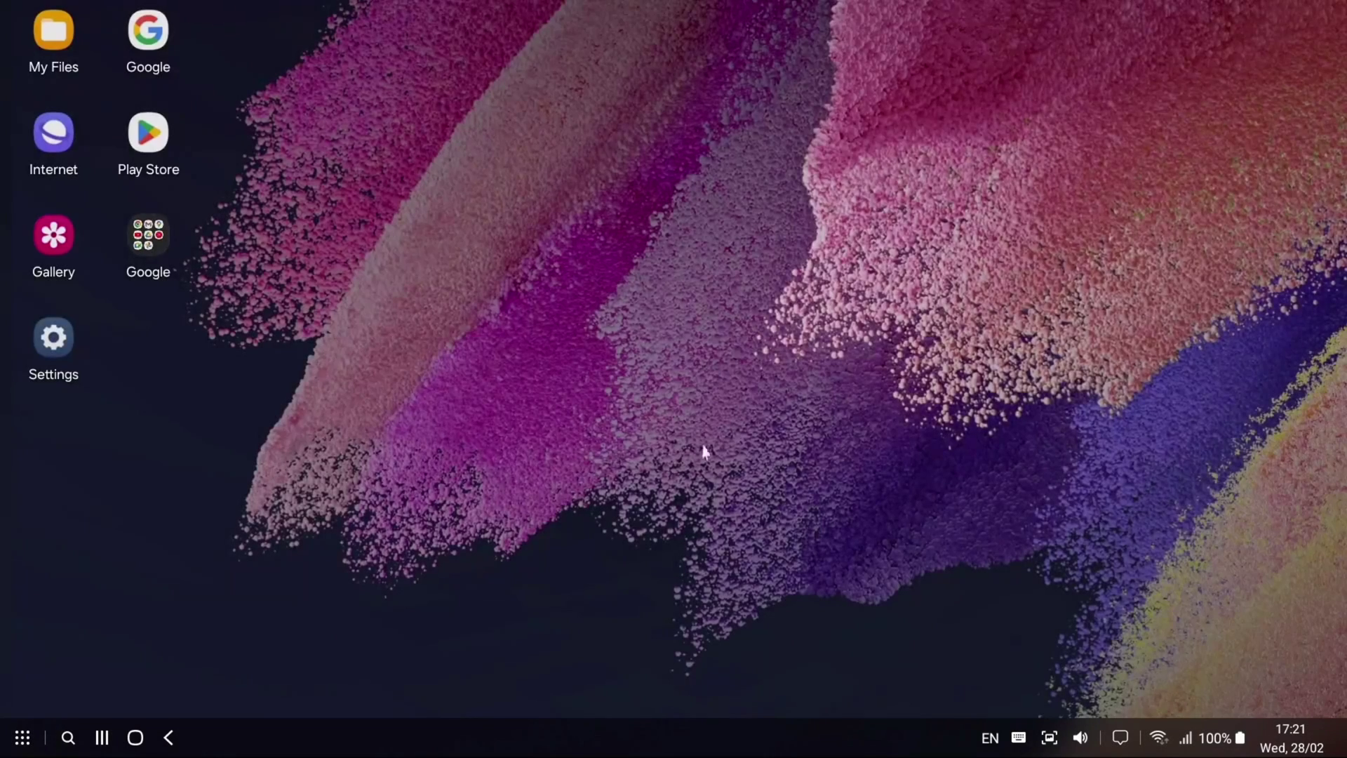
pyautogui.rightClick(595, 159)
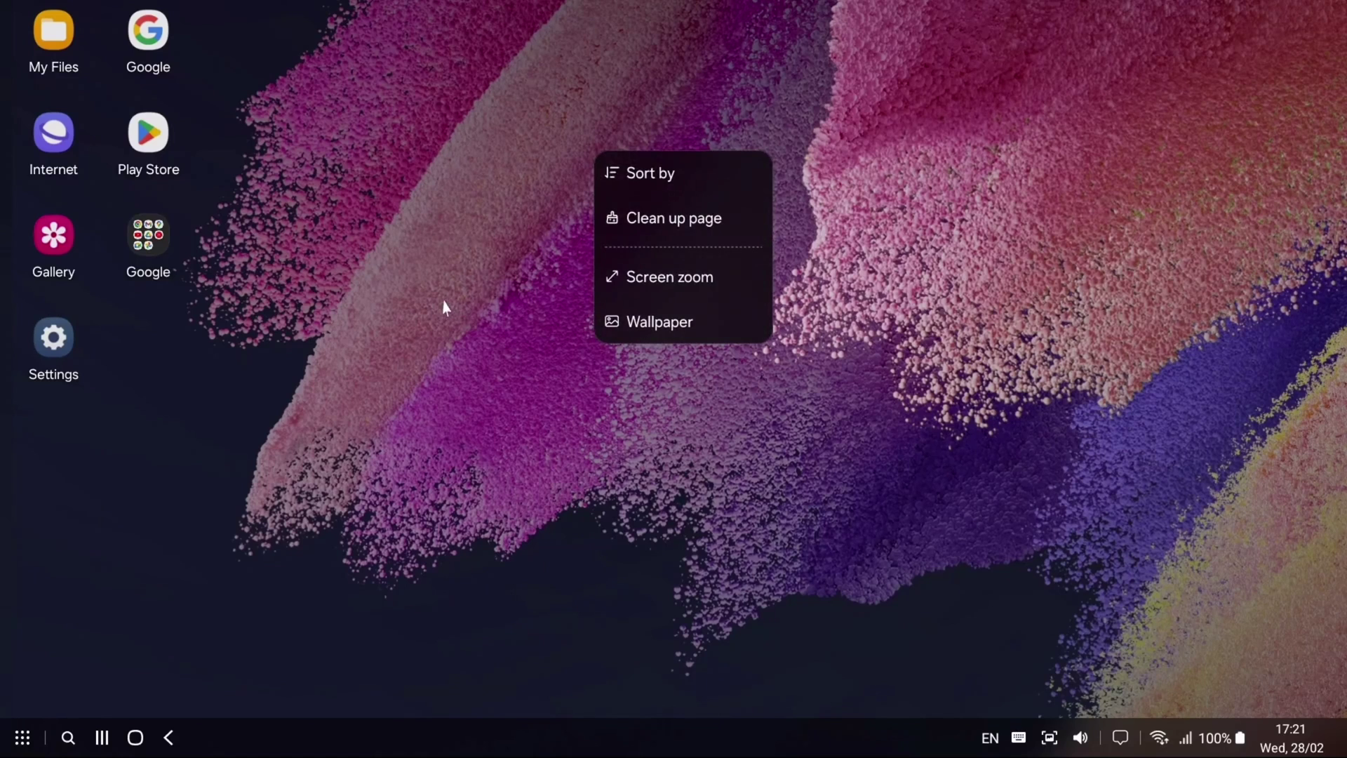
pyautogui.click(824, 223)
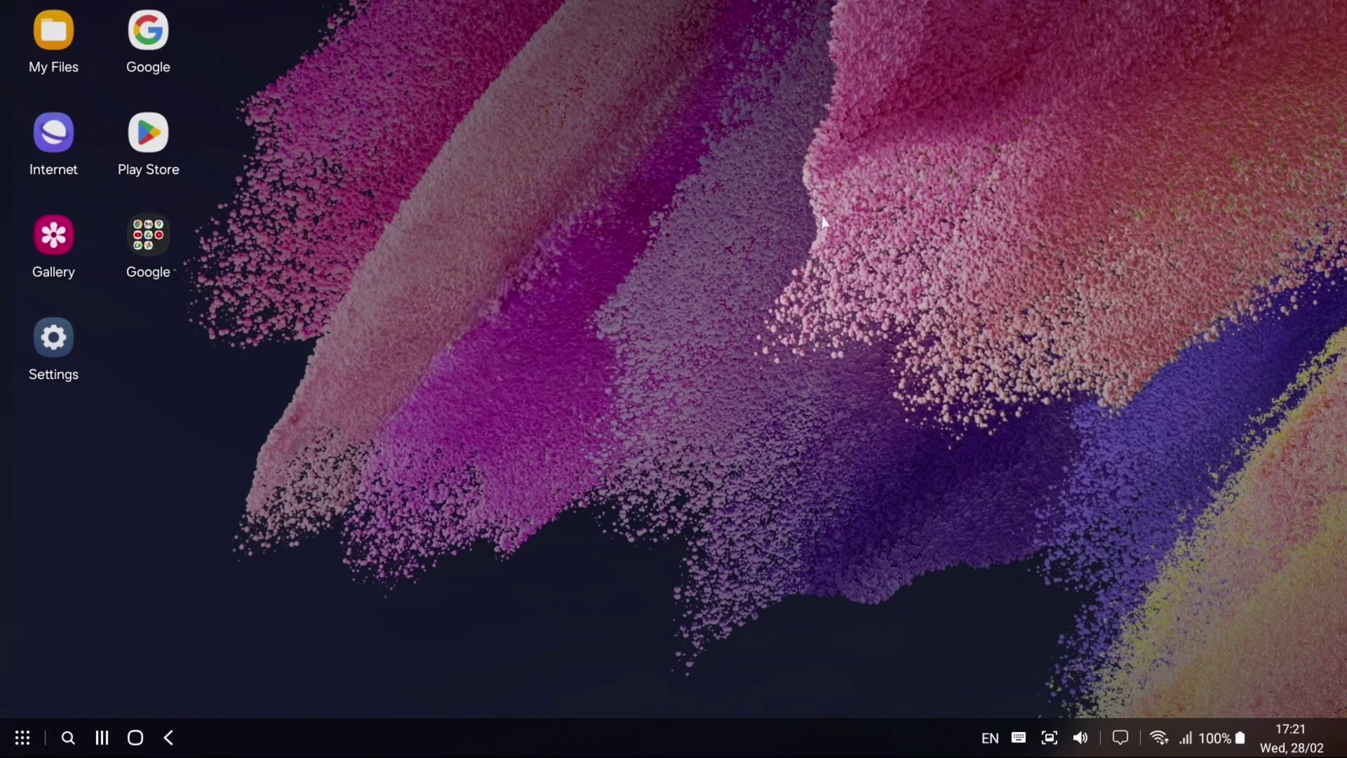
pyautogui.moveTo(539, 235); pyautogui.dragTo(991, 404)
# Step: Launch Termux from the app drawer, start Mobox in it, and move its window aside
pyautogui.click(12, 747)
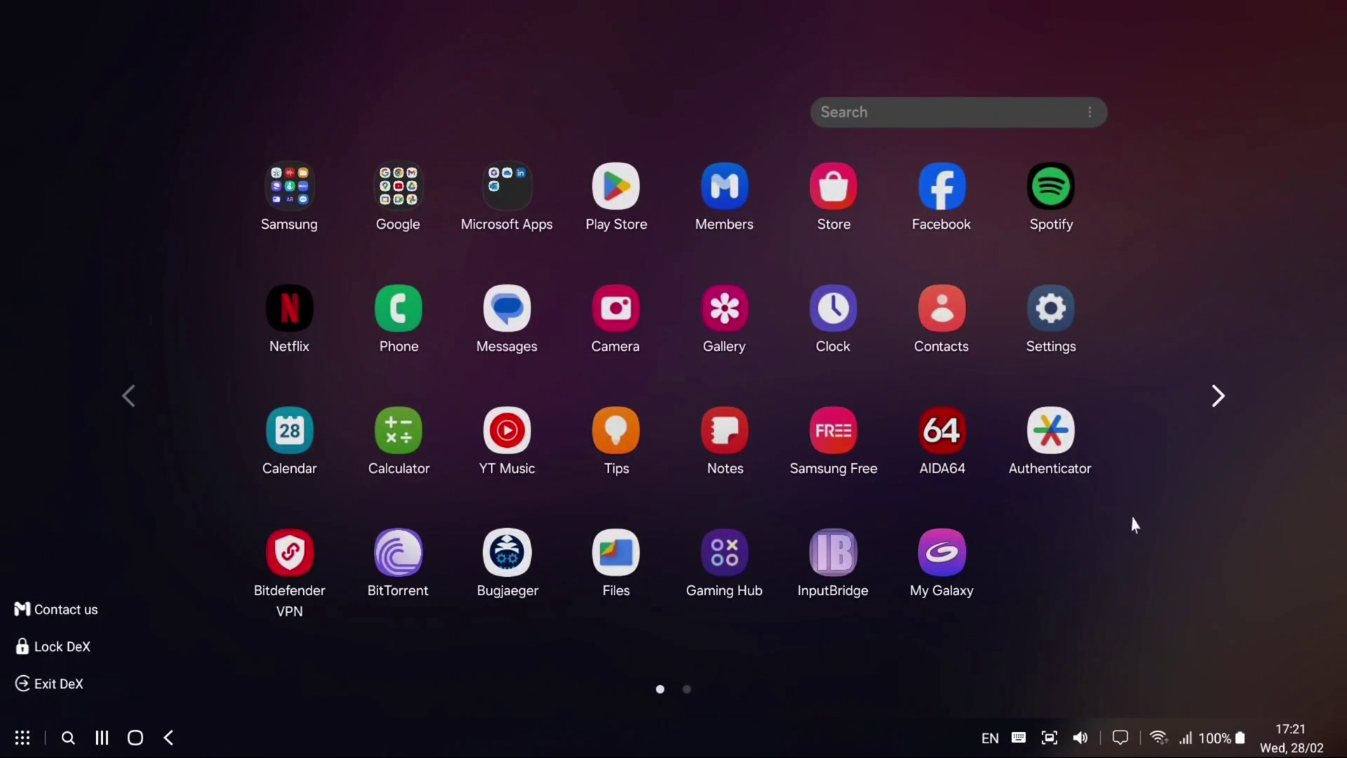
pyautogui.scroll(-1, 1052, 519)
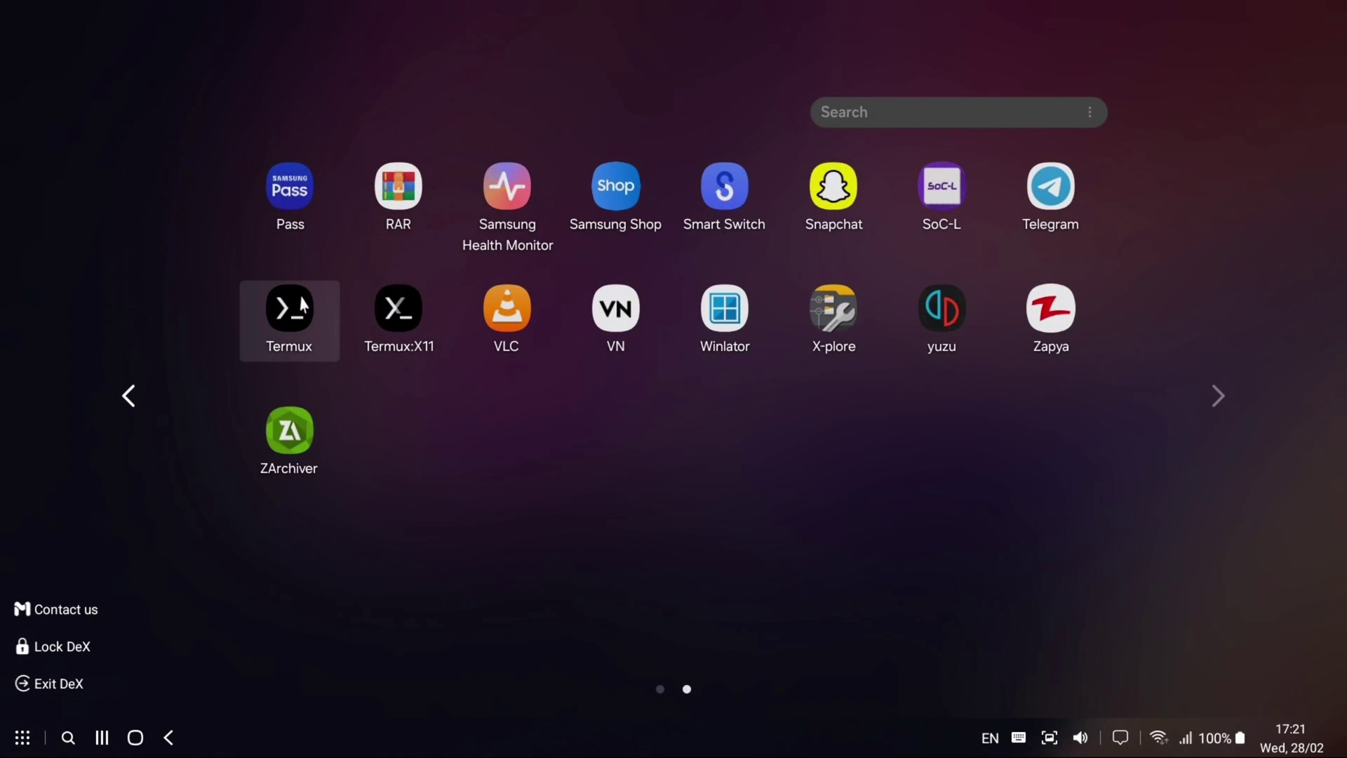
pyautogui.click(297, 325)
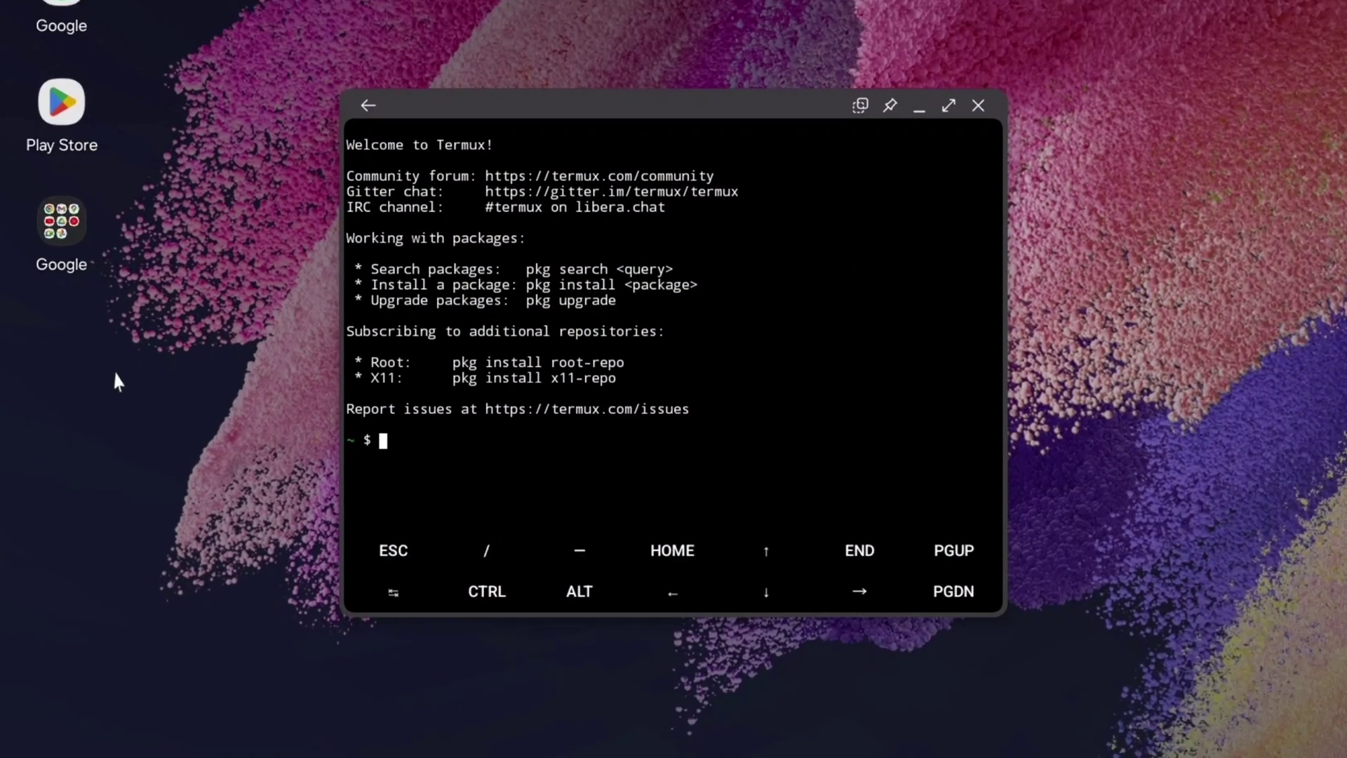
pyautogui.write('mobo')
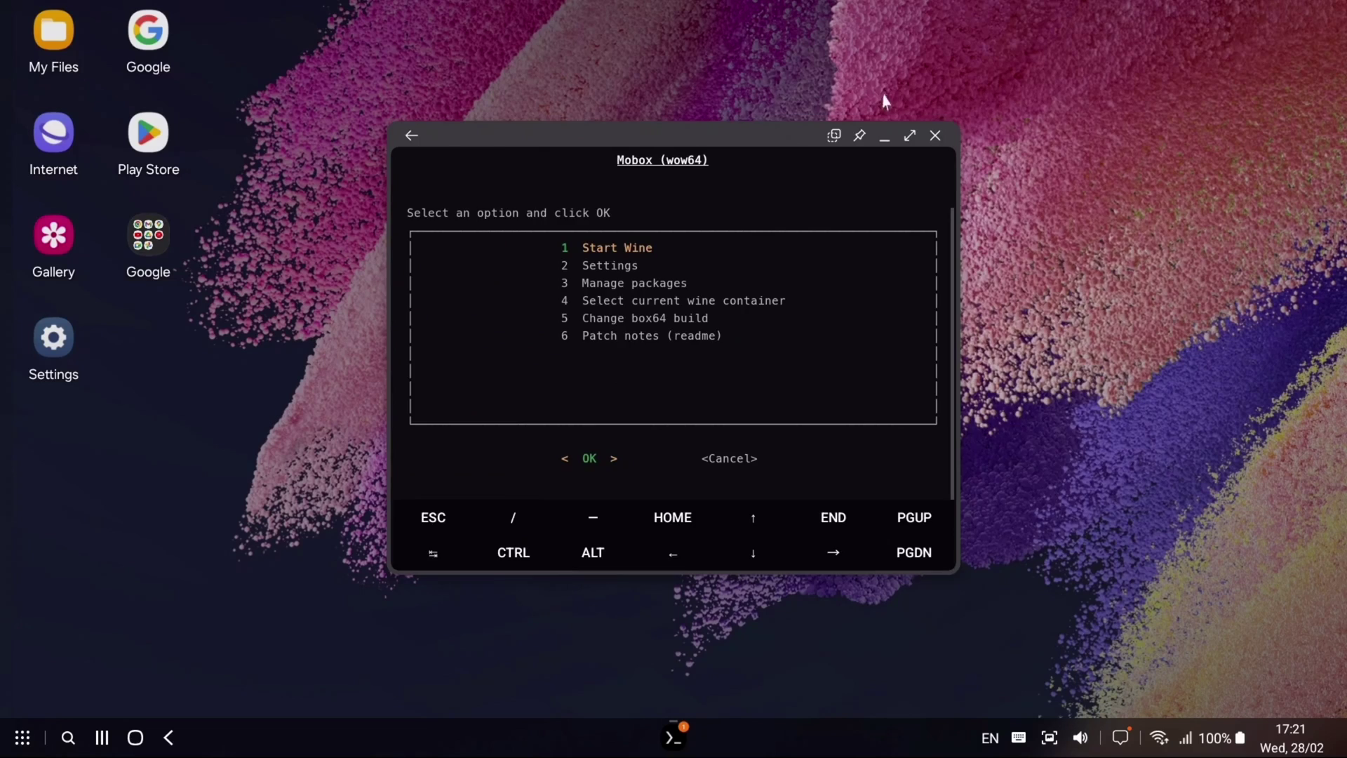
pyautogui.moveTo(737, 133); pyautogui.dragTo(992, 85)
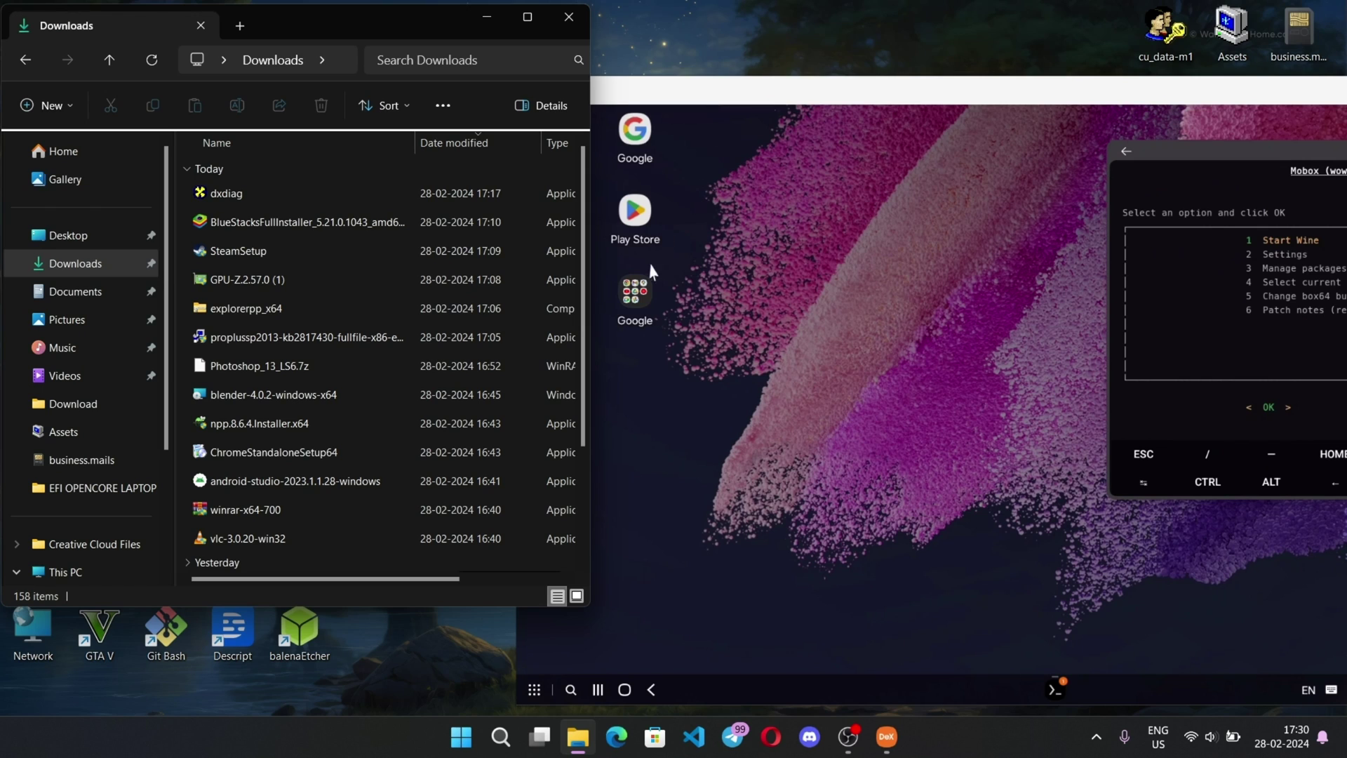
# Step: Open My Files in Samsung DeX and browse to the Download folder in Internal storage
pyautogui.click(672, 259)
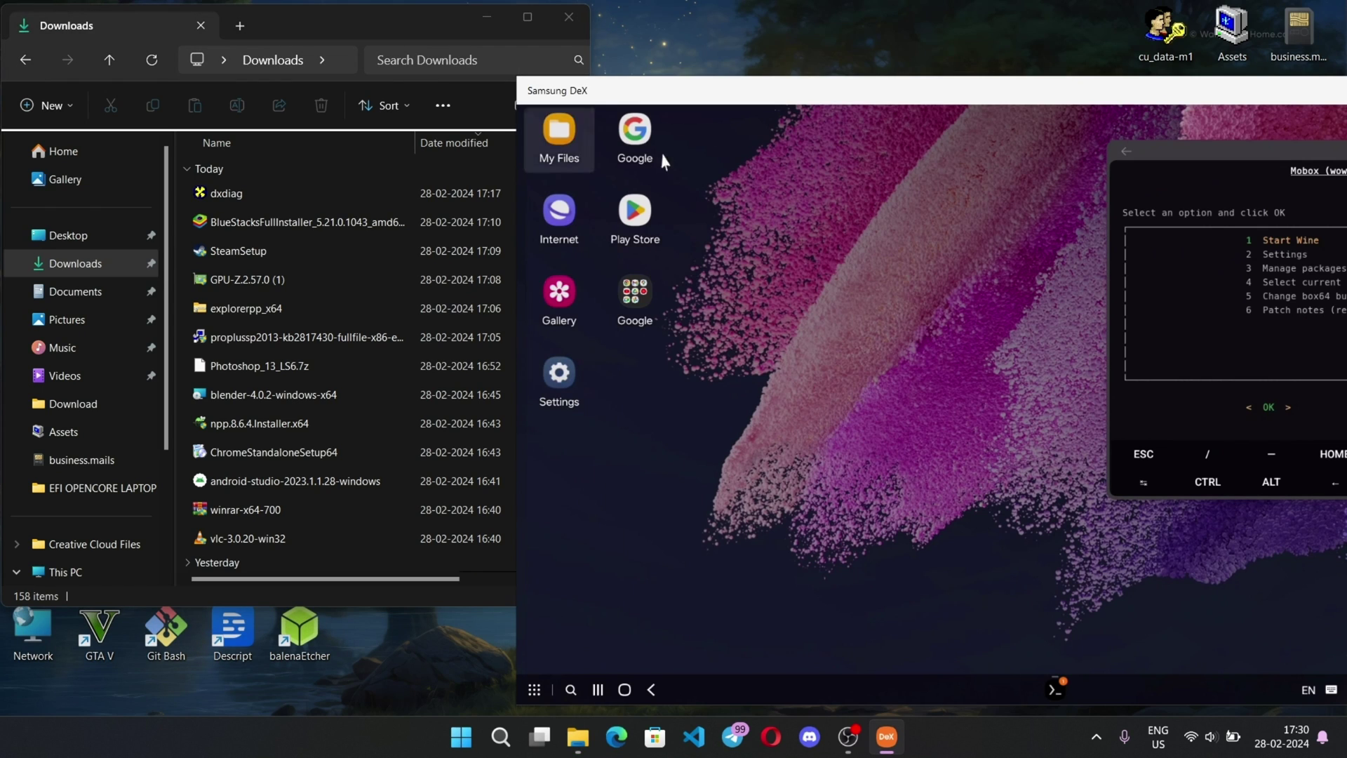
pyautogui.doubleClick(559, 130)
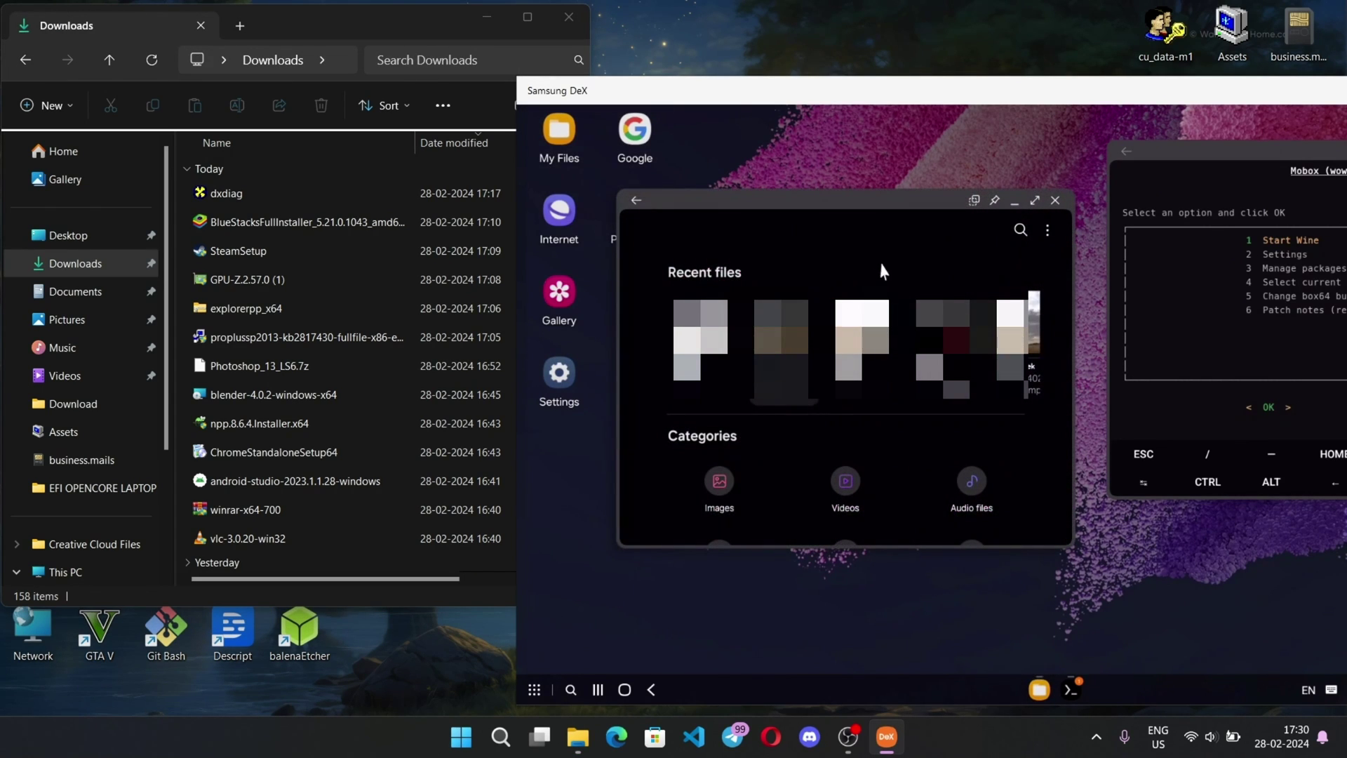
pyautogui.scroll(-5, 980, 342)
pyautogui.scroll(-2, 785, 414)
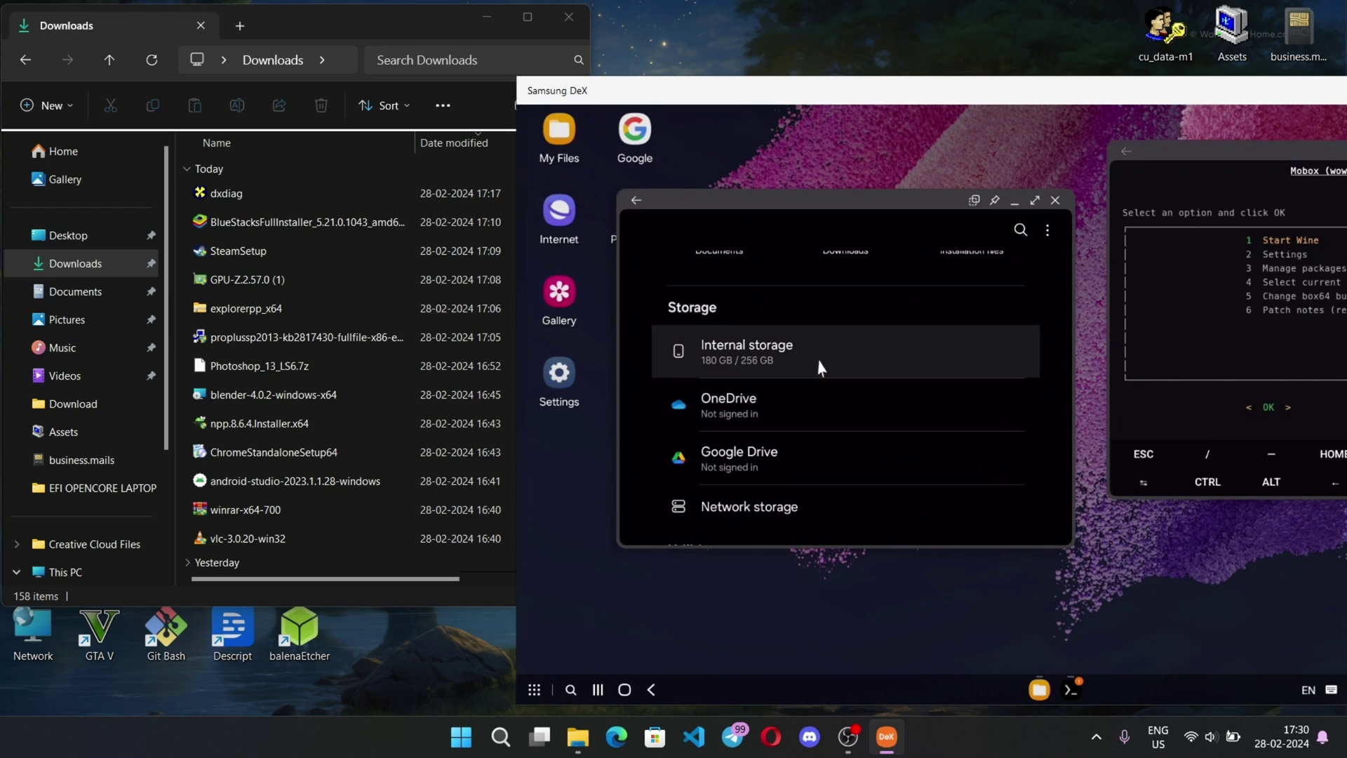
pyautogui.click(778, 354)
pyautogui.scroll(-1, 857, 420)
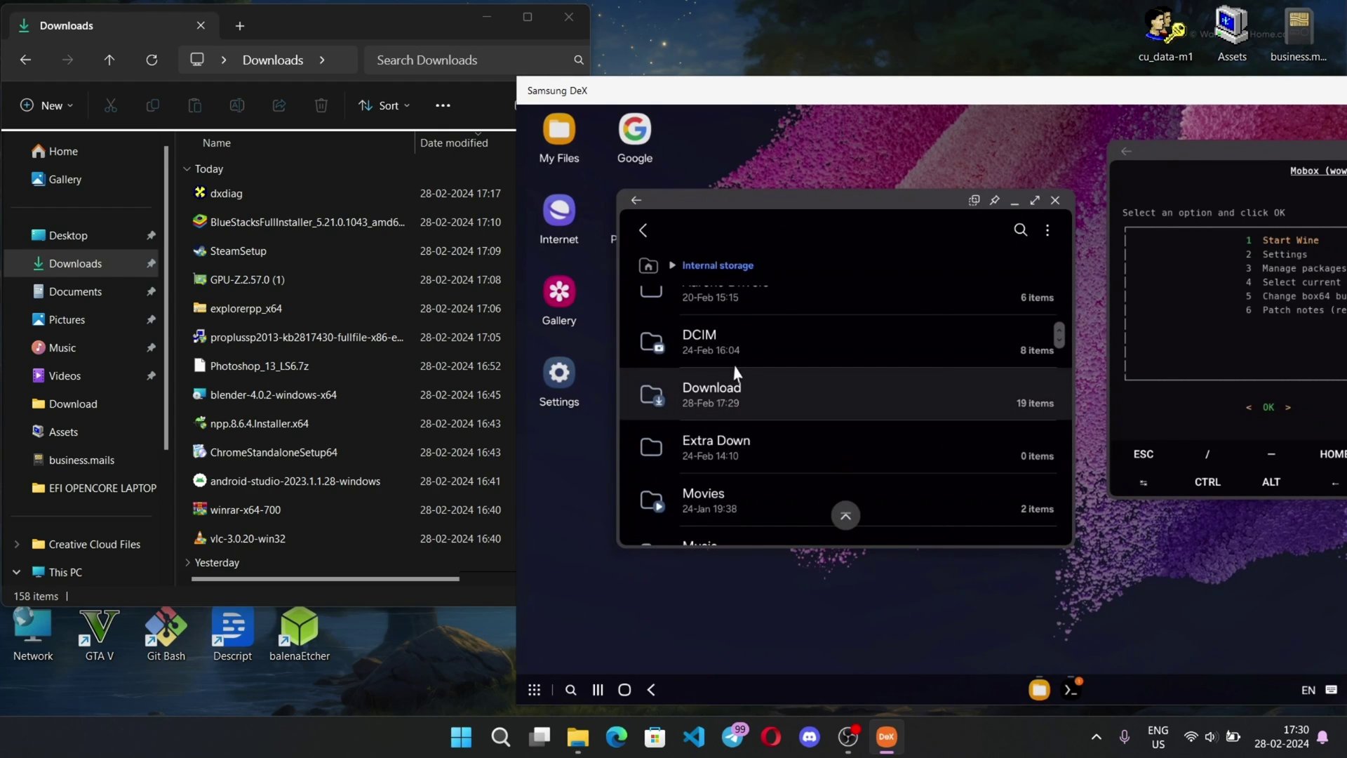
pyautogui.click(769, 395)
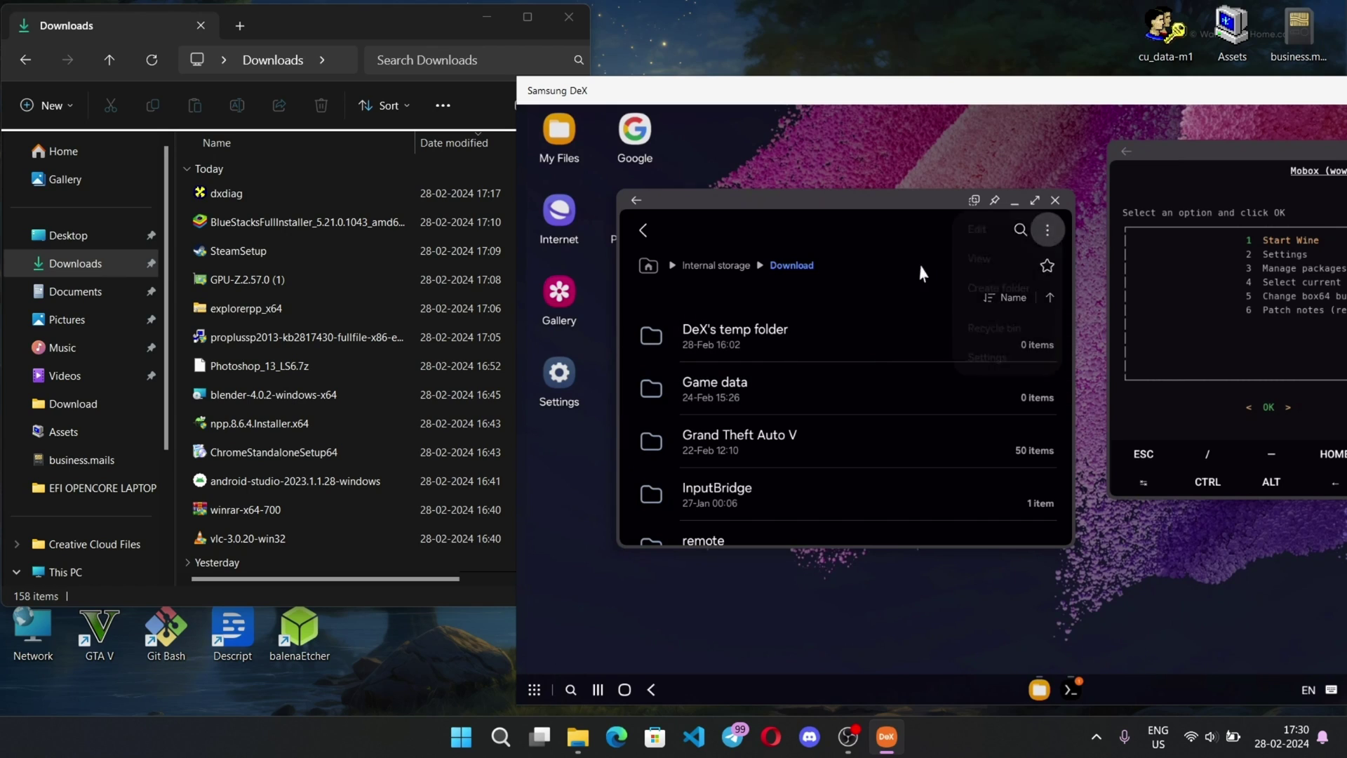
# Step: Create a folder named PC Apps inside Download and open it
pyautogui.click(1048, 229)
pyautogui.click(989, 302)
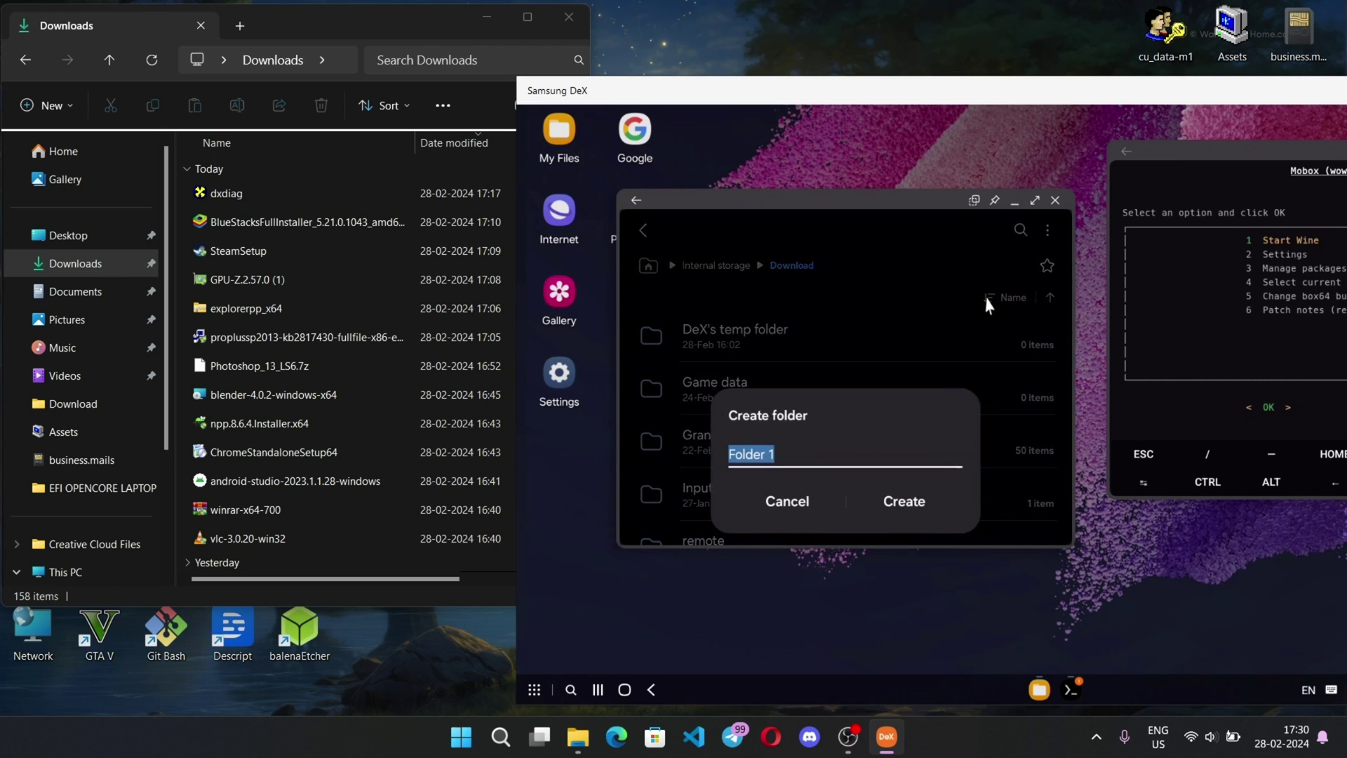
pyautogui.write('PC ')
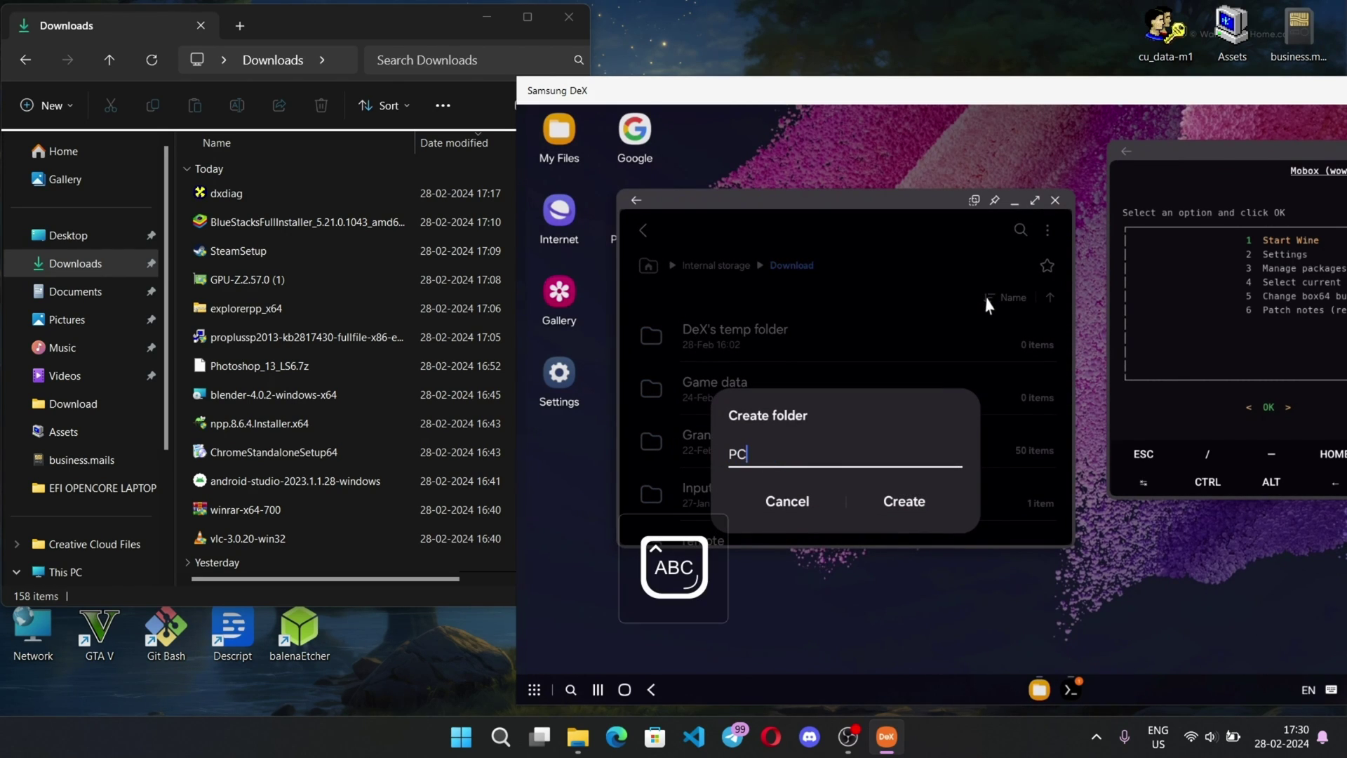
pyautogui.write('Apps')
pyautogui.press('Return')
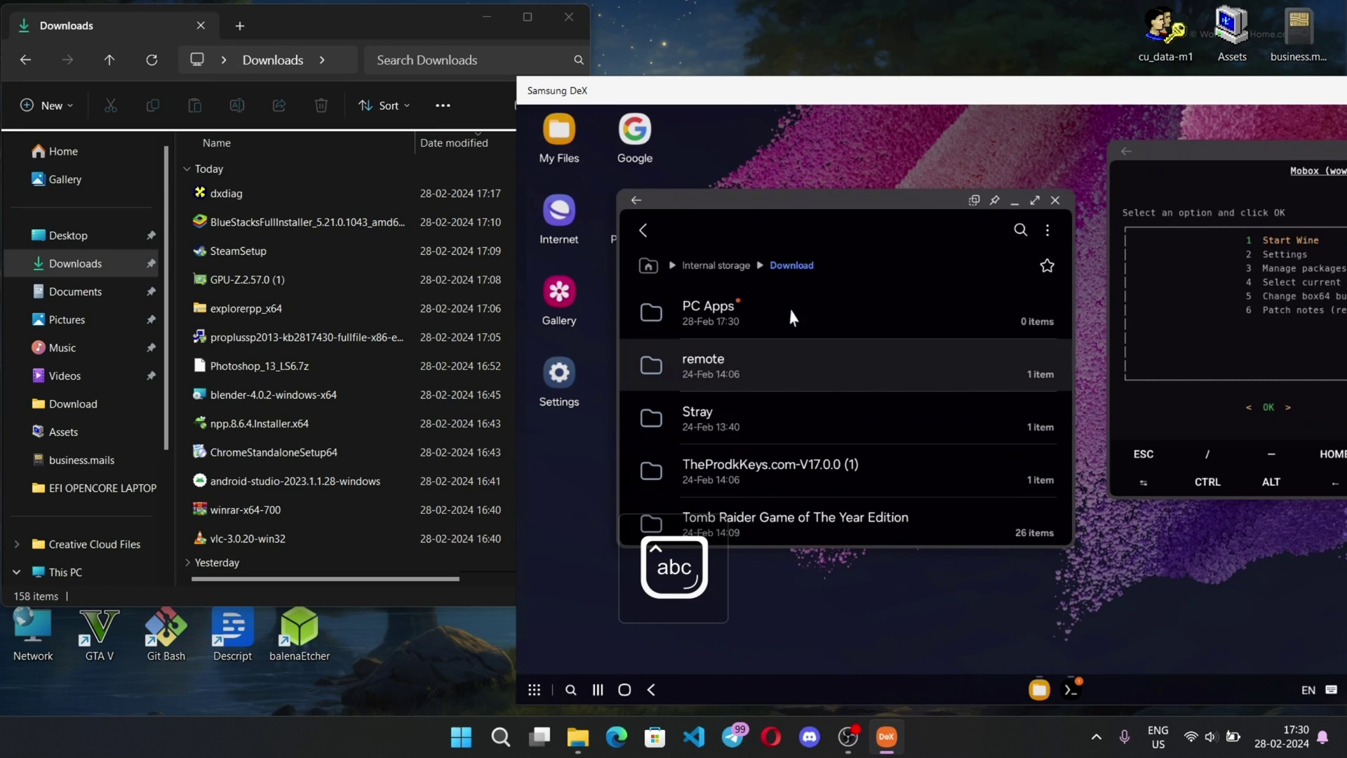
pyautogui.press('Return')
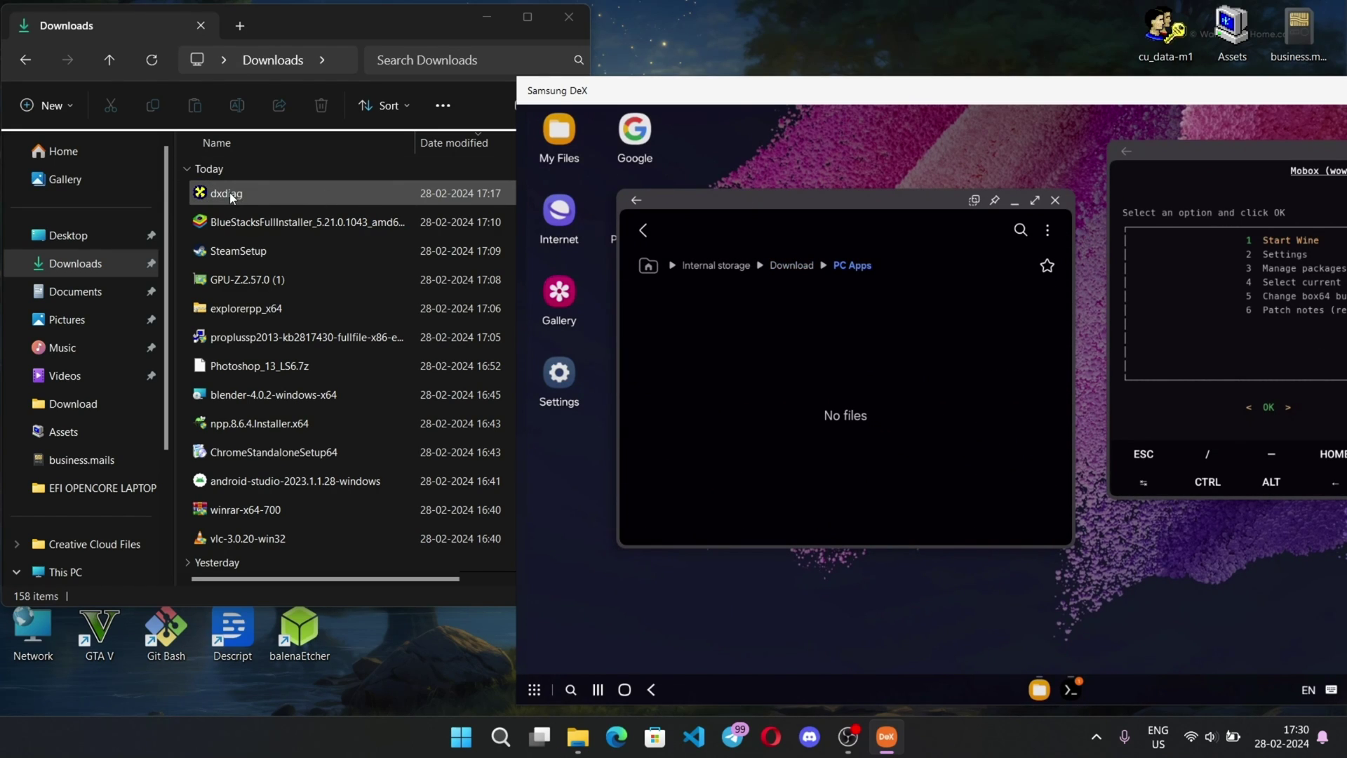
# Step: Copy dxdiag and the other installers from today's Windows downloads into the phone's PC Apps folder
pyautogui.moveTo(231, 196); pyautogui.dragTo(817, 438)
pyautogui.moveTo(181, 207); pyautogui.dragTo(421, 536)
pyautogui.moveTo(430, 484); pyautogui.dragTo(755, 457)
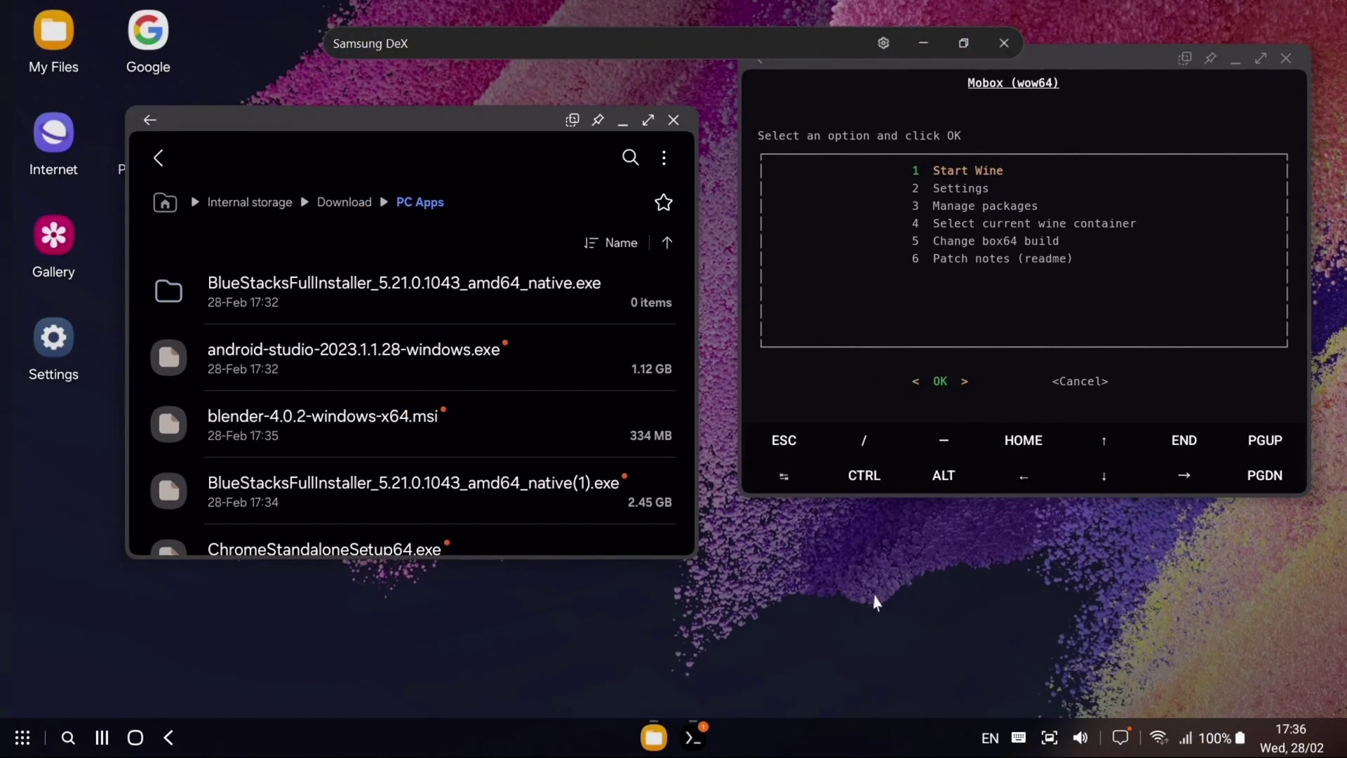
# Step: Return My Files to Internal storage, then start Wine from Mobox and open drive D: in its file manager
pyautogui.click(250, 202)
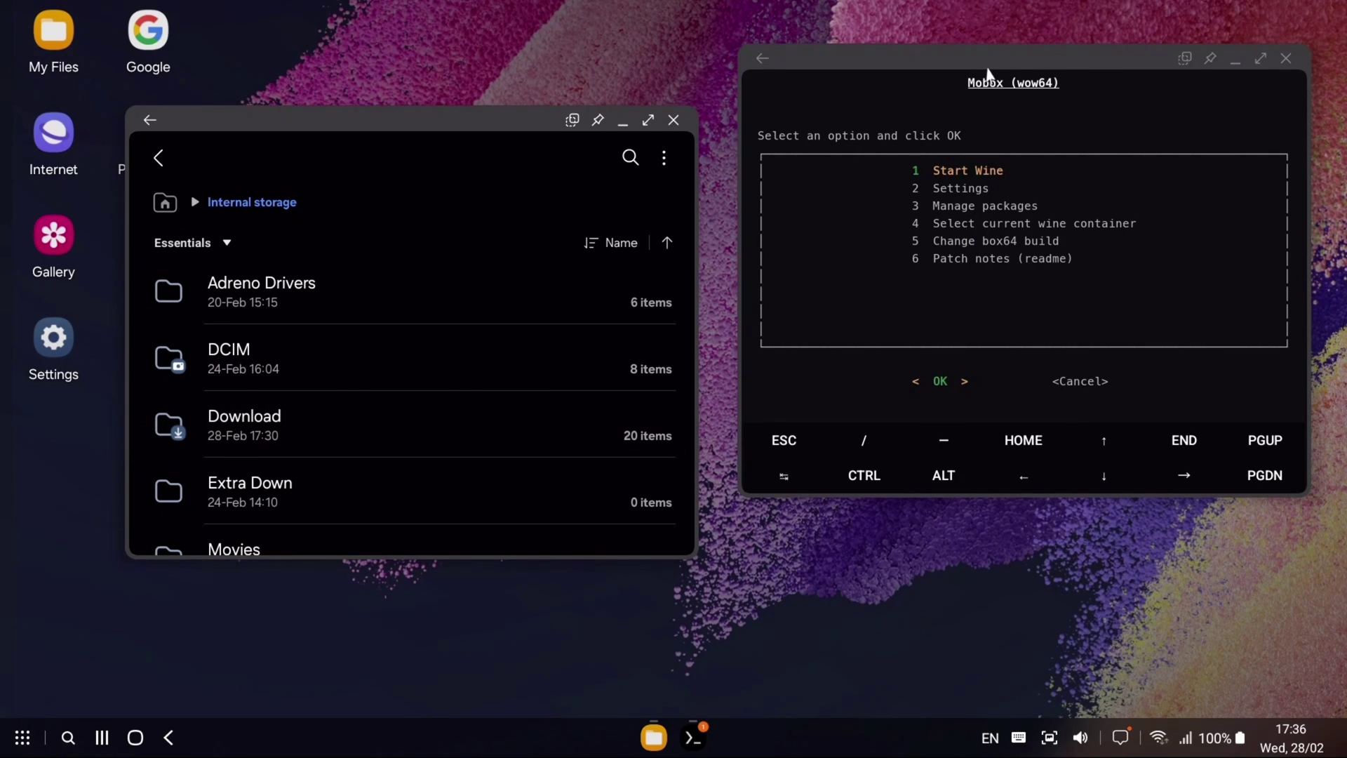
pyautogui.moveTo(994, 65); pyautogui.dragTo(985, 114)
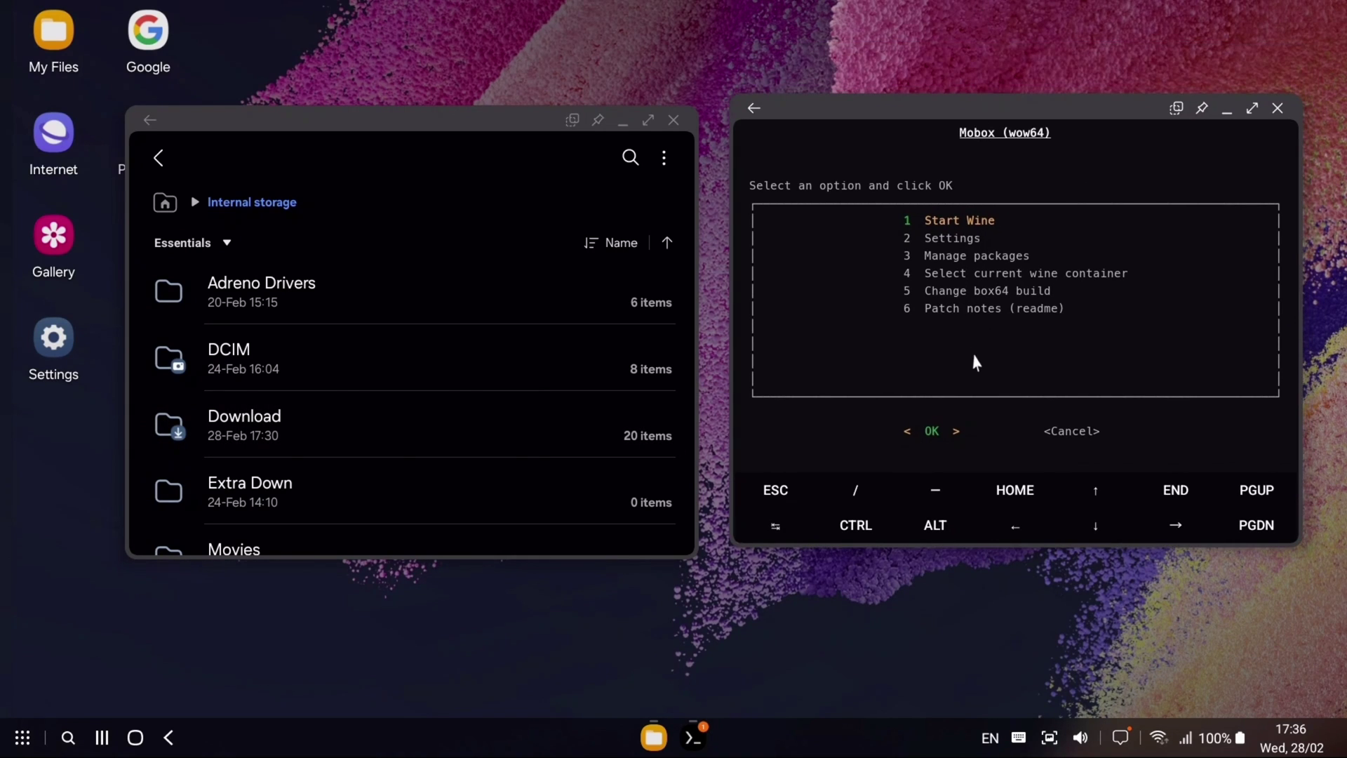
pyautogui.press('Return')
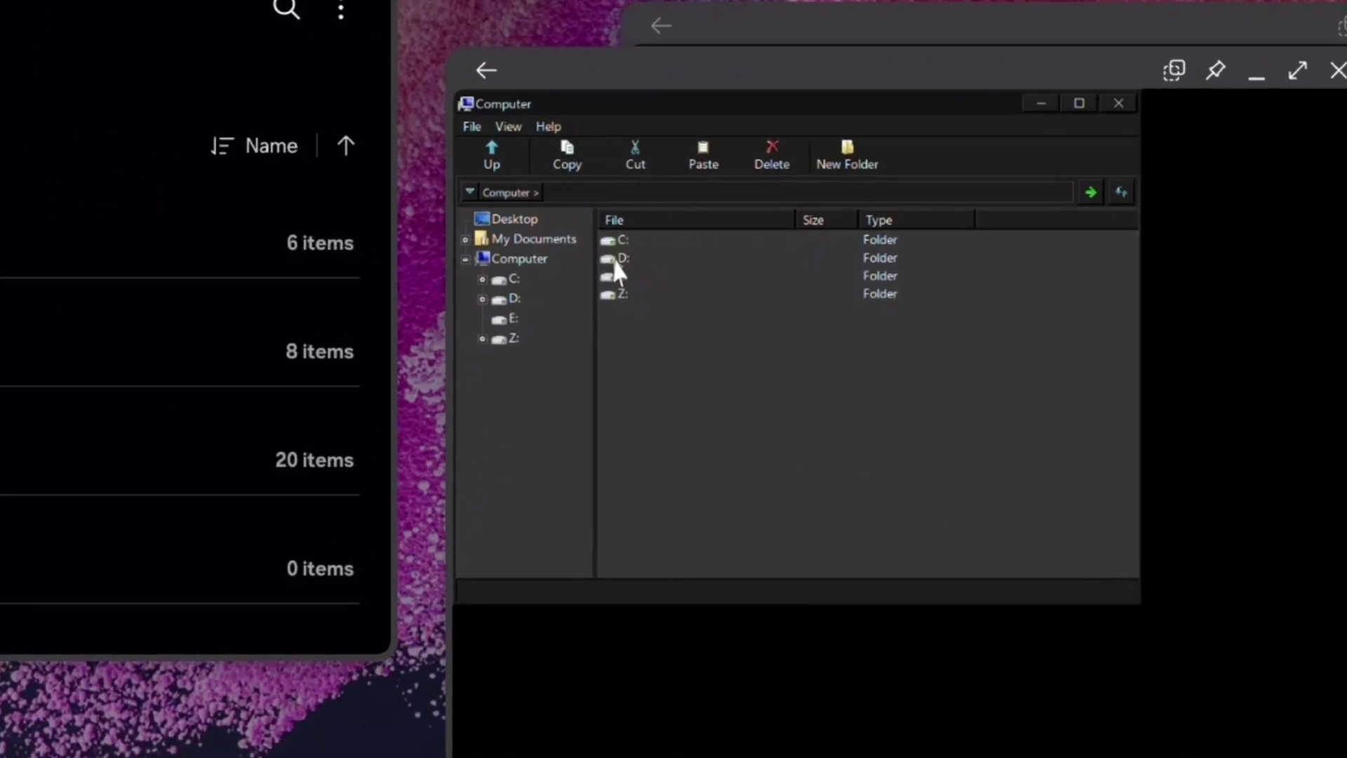
pyautogui.doubleClick(726, 252)
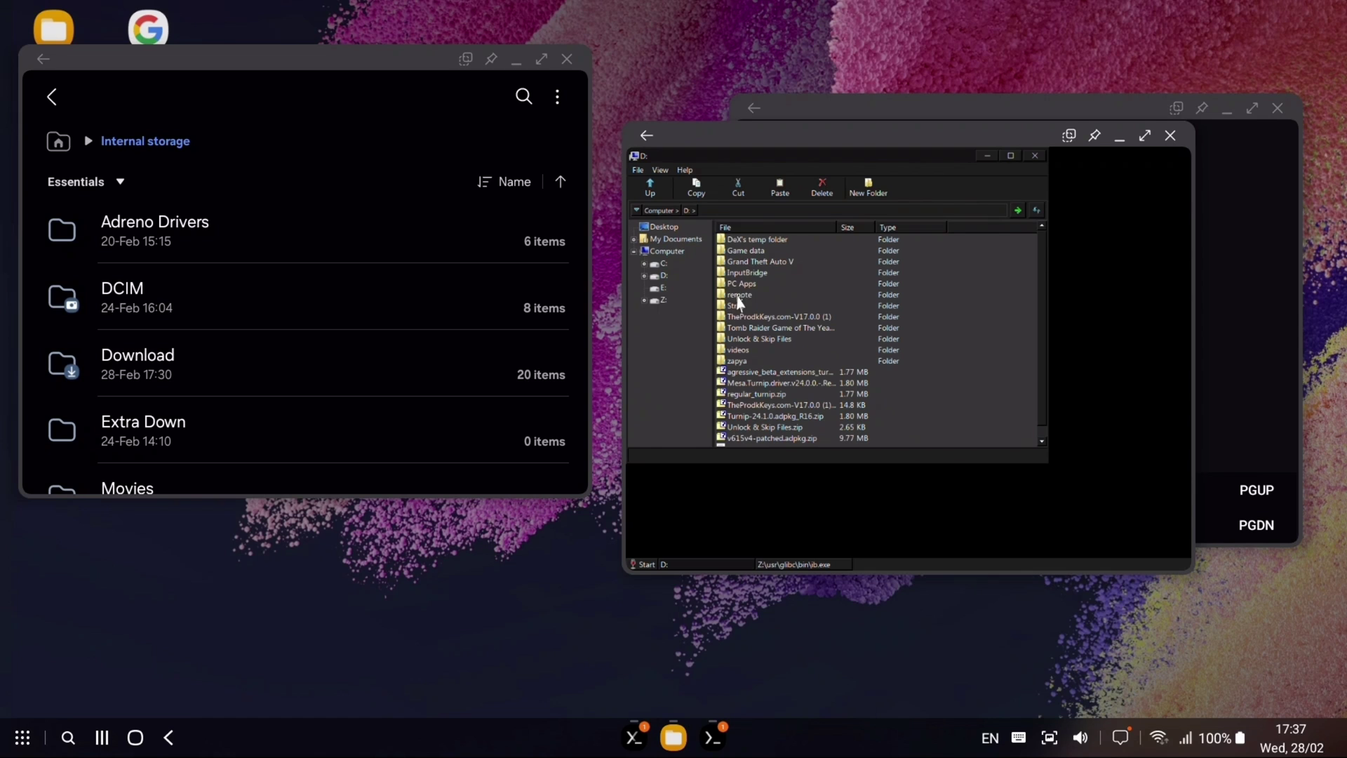
# Step: Browse to Download > PC Apps in My Files and compare its files with the PC Apps folder in Wine
pyautogui.click(186, 370)
pyautogui.scroll(-3, 225, 284)
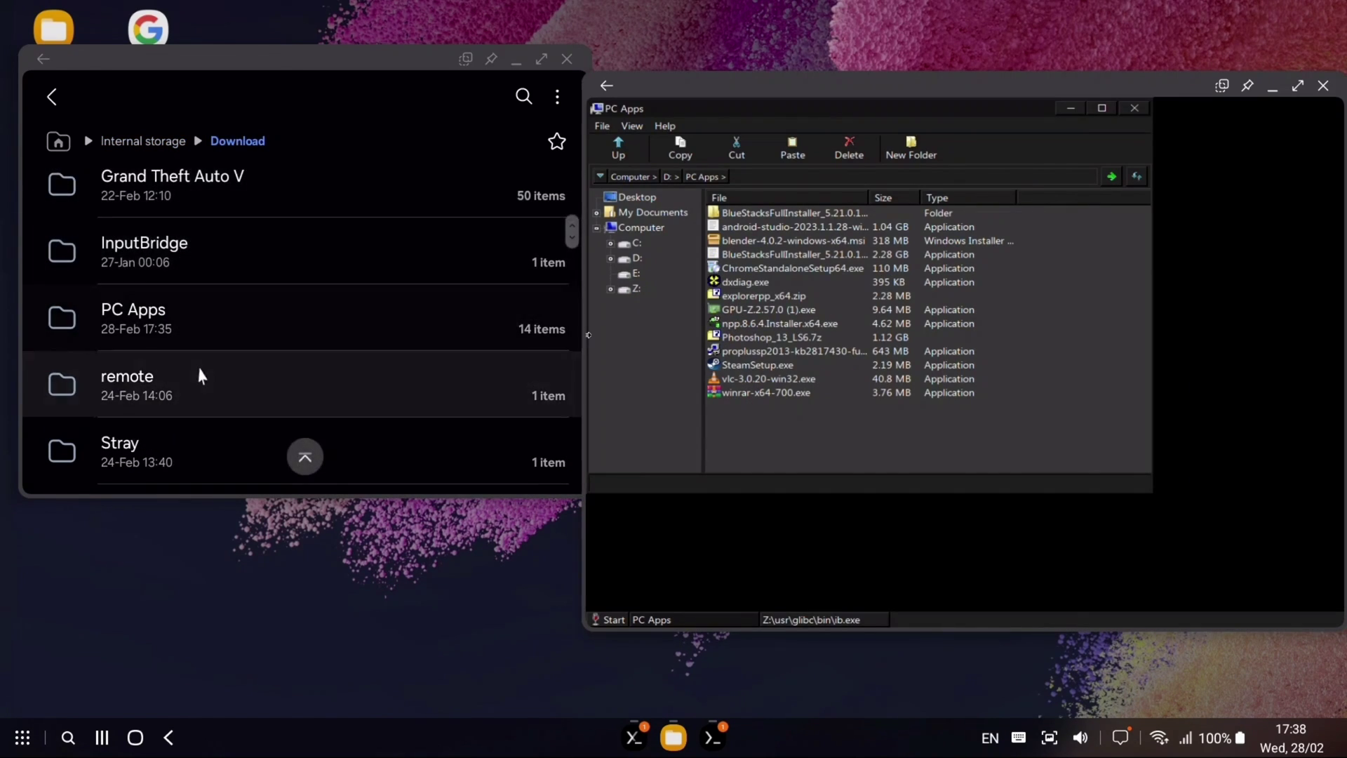
pyautogui.click(204, 336)
pyautogui.scroll(-4, 186, 360)
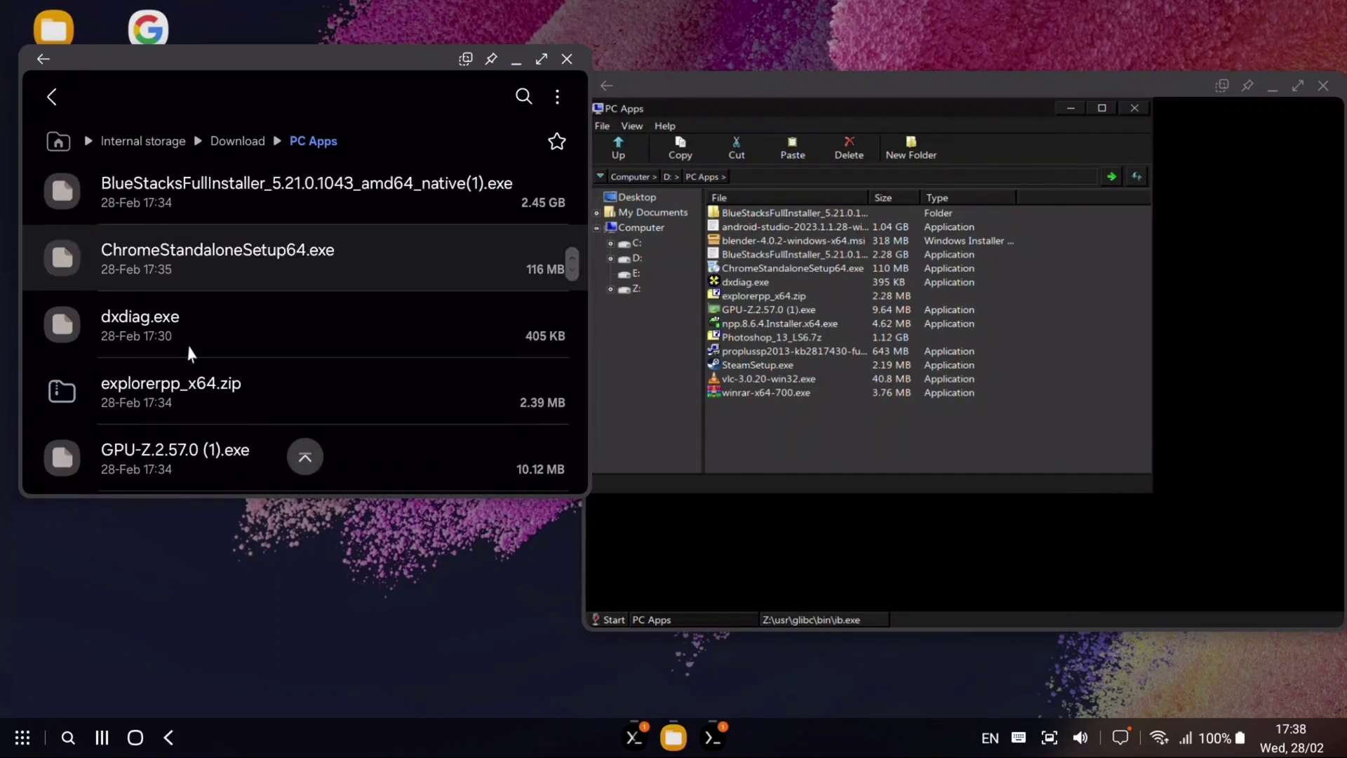
pyautogui.click(568, 59)
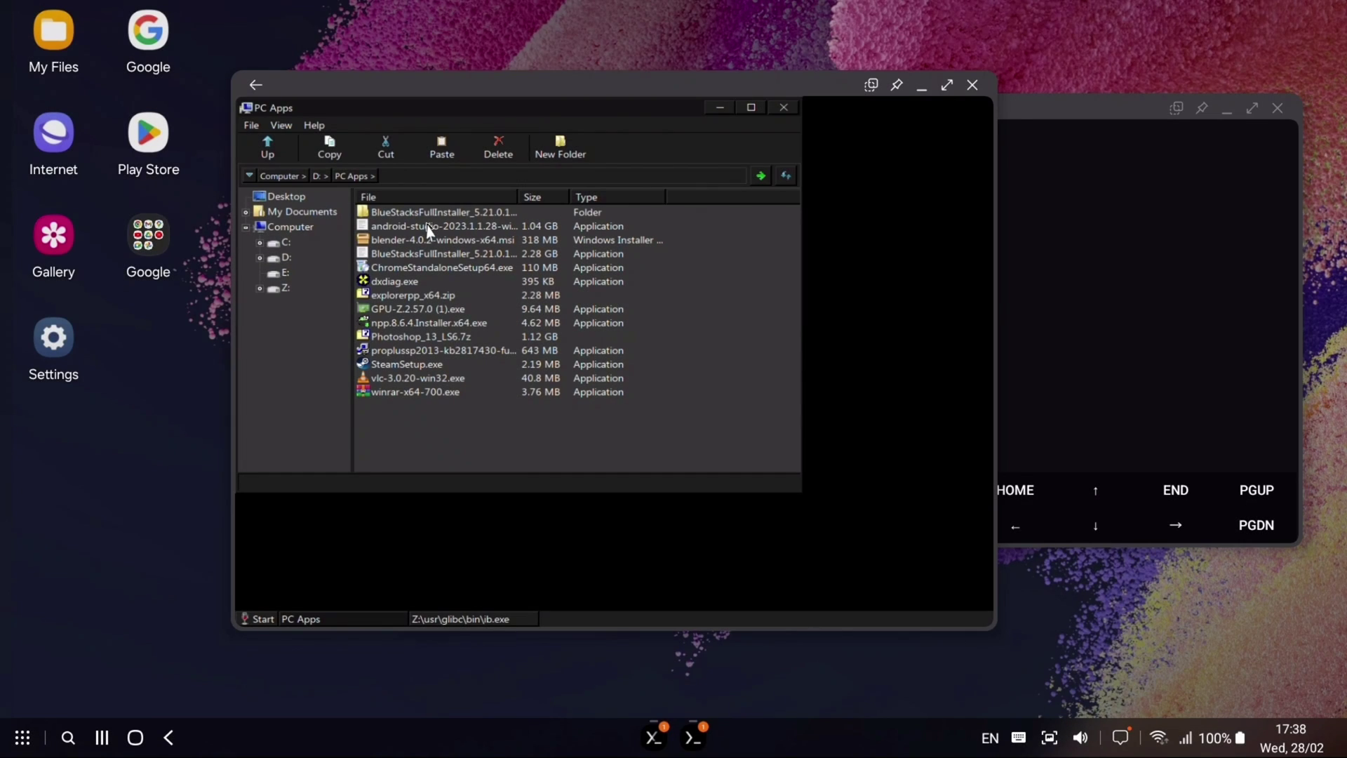
pyautogui.click(430, 228)
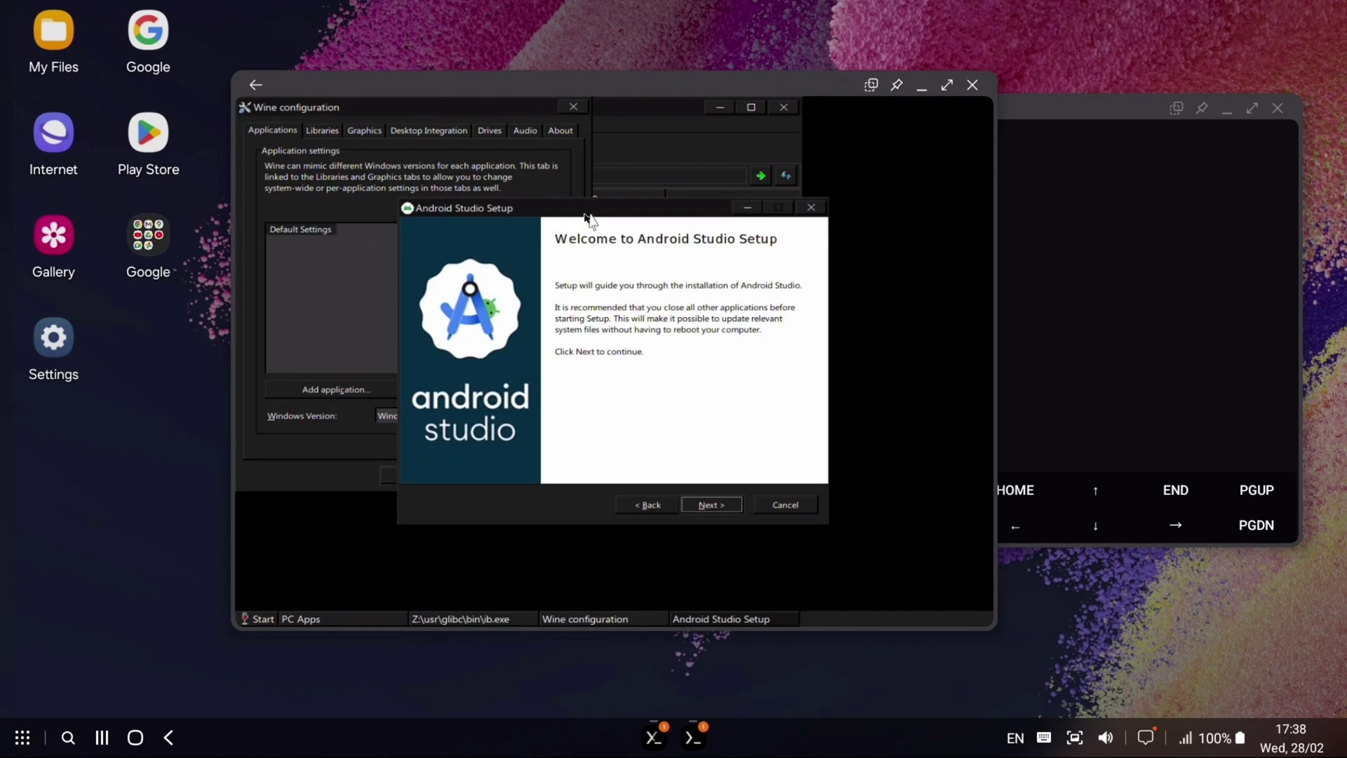
pyautogui.moveTo(740, 175); pyautogui.dragTo(845, 165)
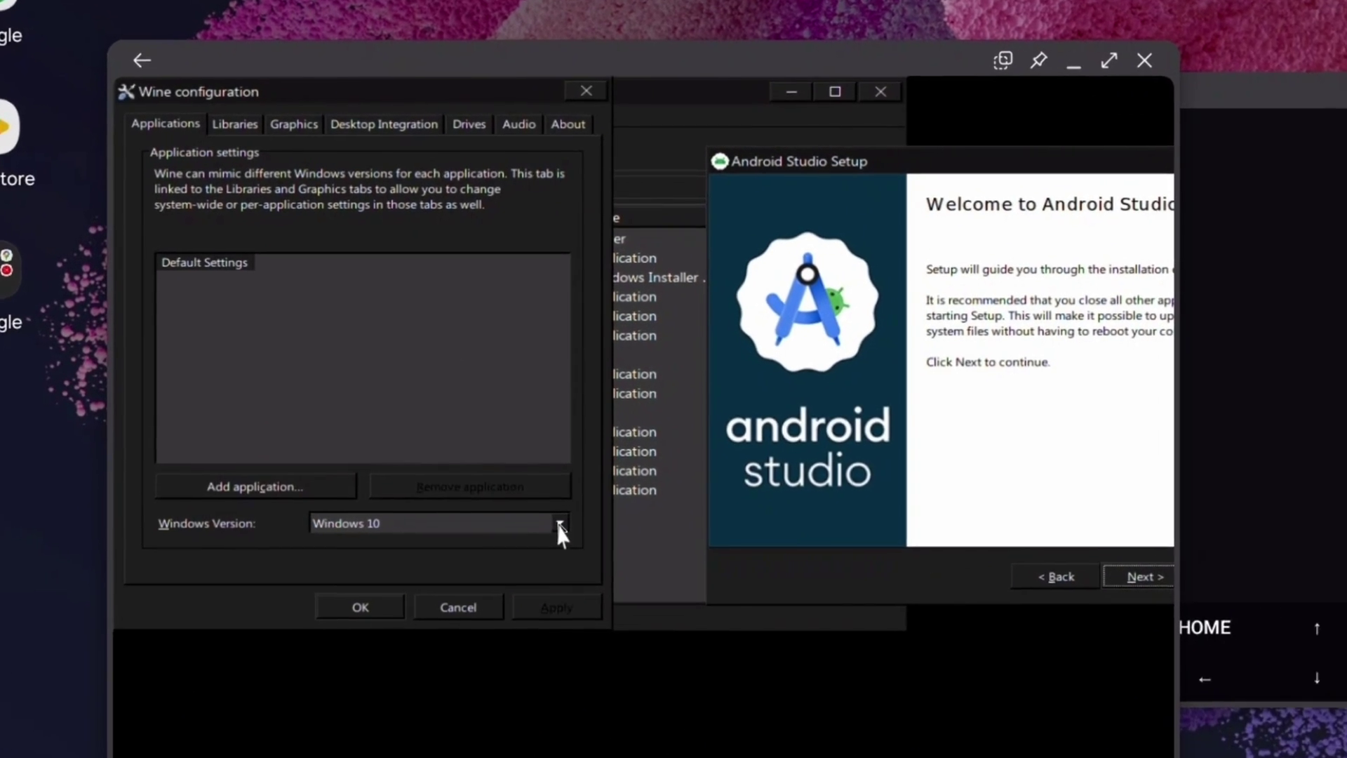
# Step: Review Wine configuration's Windows version choices, DLL overrides, graphics, desktop integration and About information
pyautogui.click(556, 415)
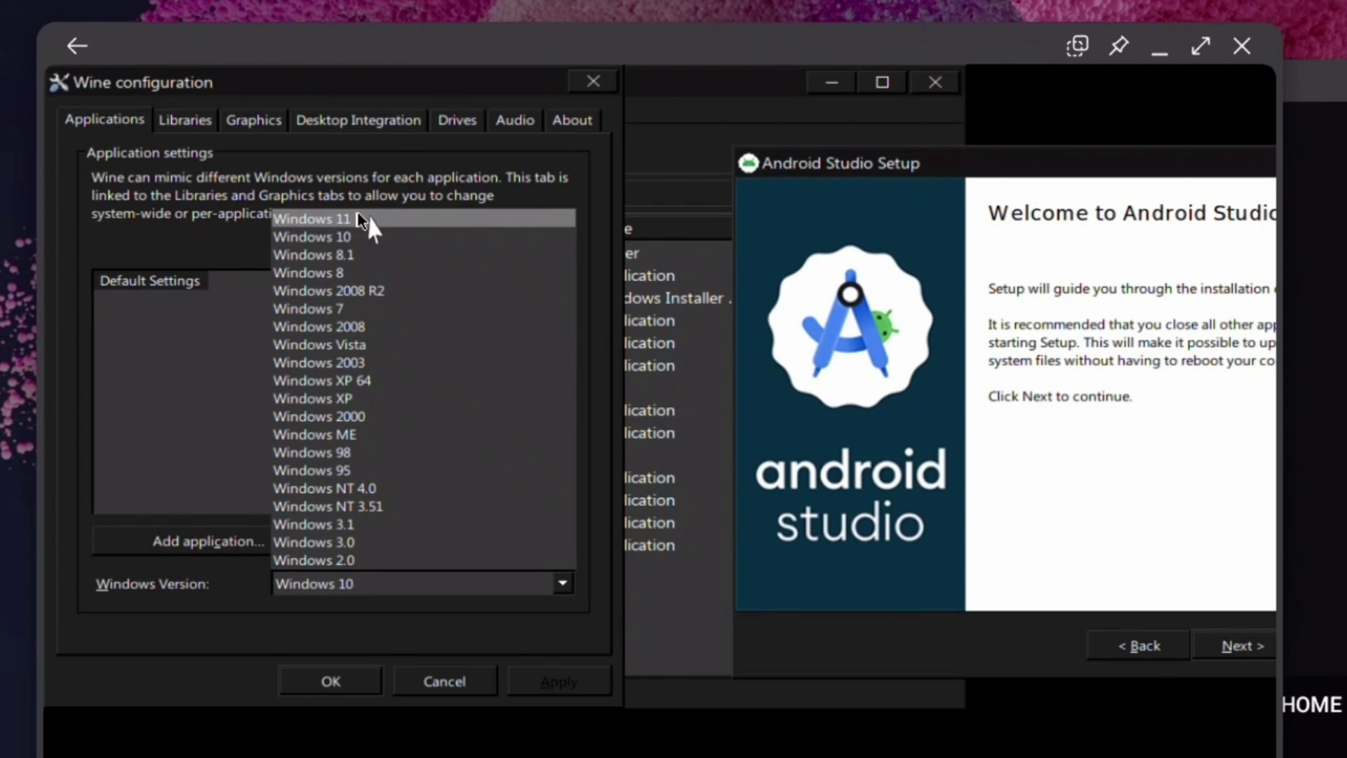
pyautogui.click(365, 236)
pyautogui.click(210, 126)
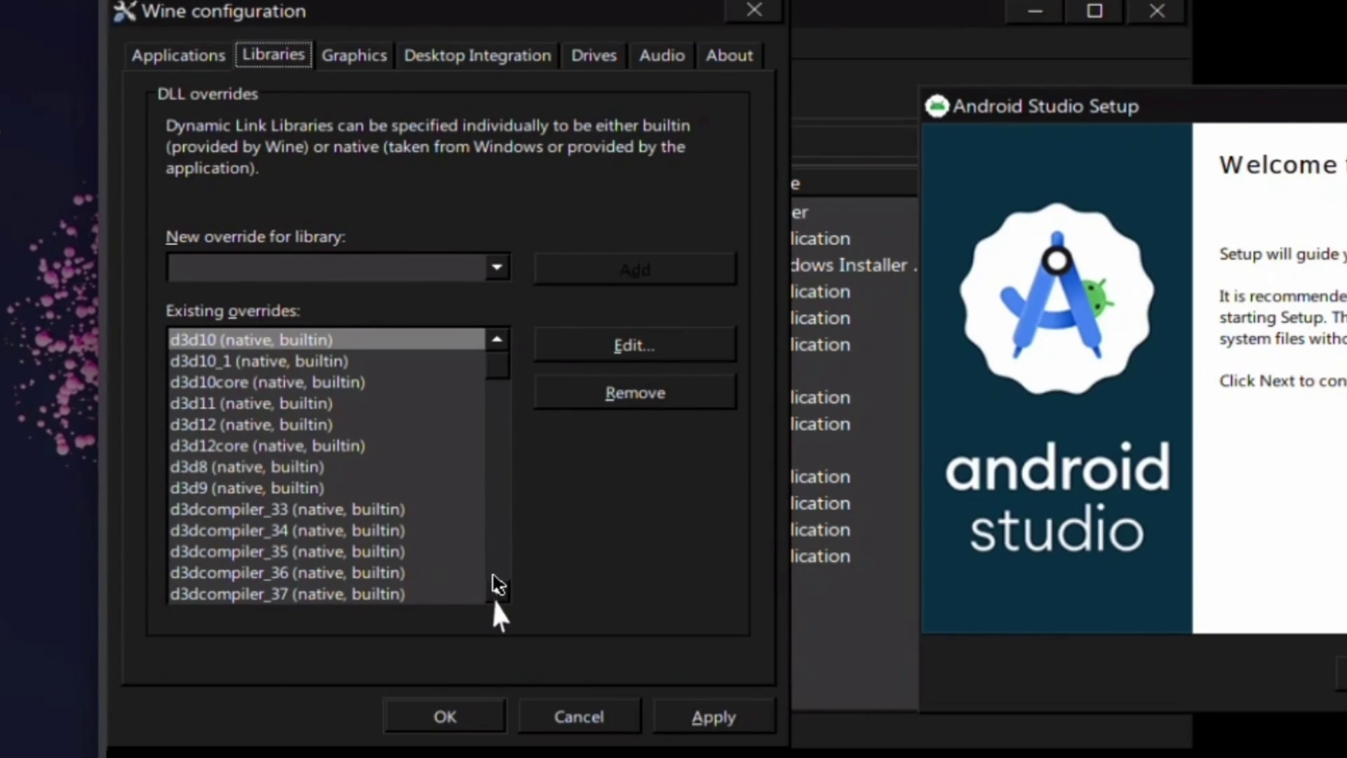
pyautogui.scroll(-12, 499, 586)
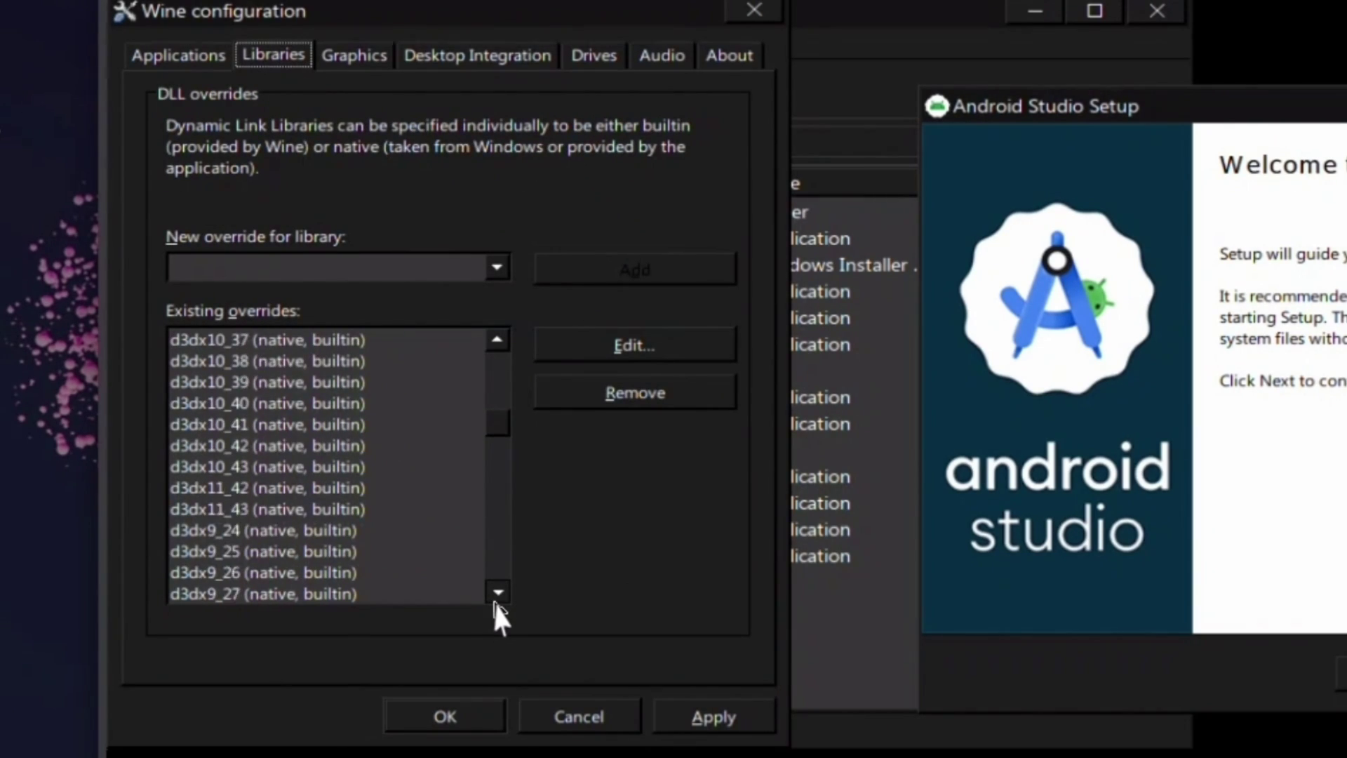
pyautogui.click(376, 59)
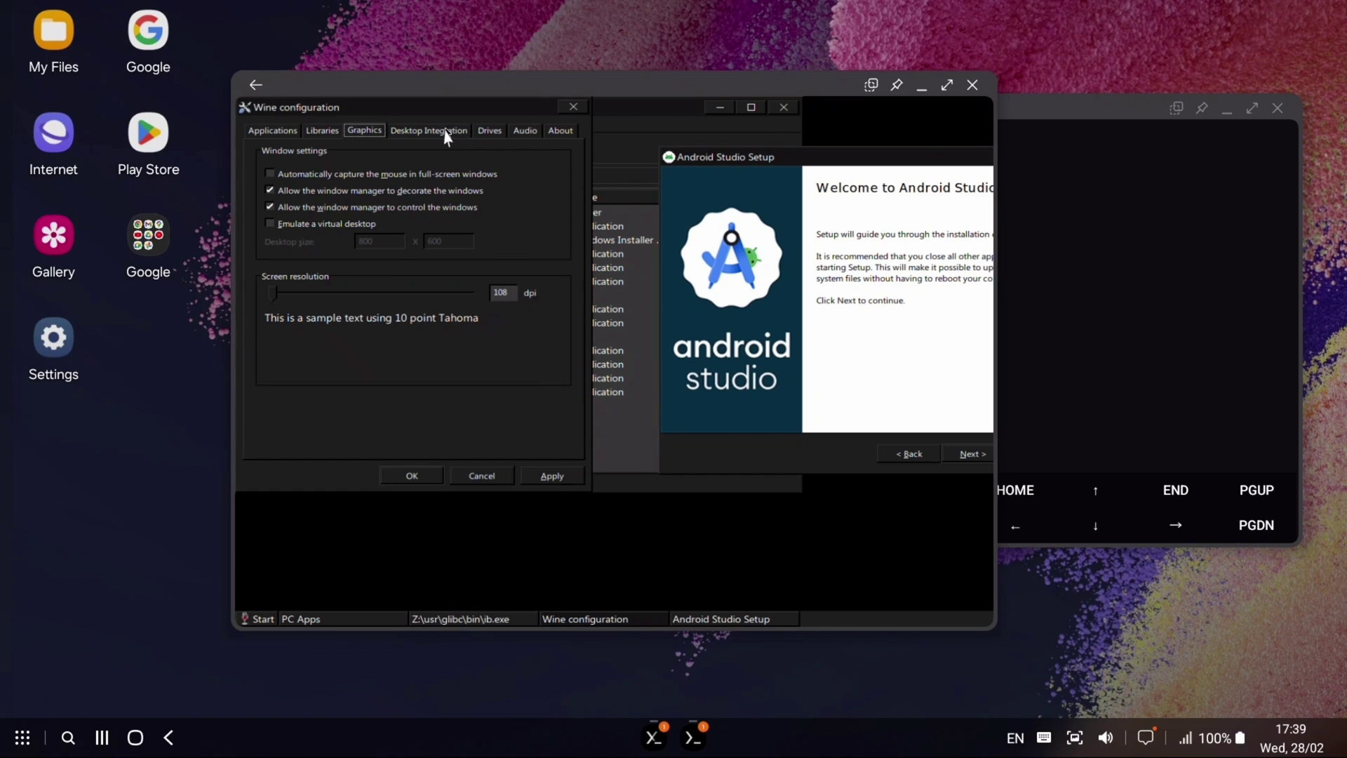
pyautogui.click(439, 131)
pyautogui.click(562, 132)
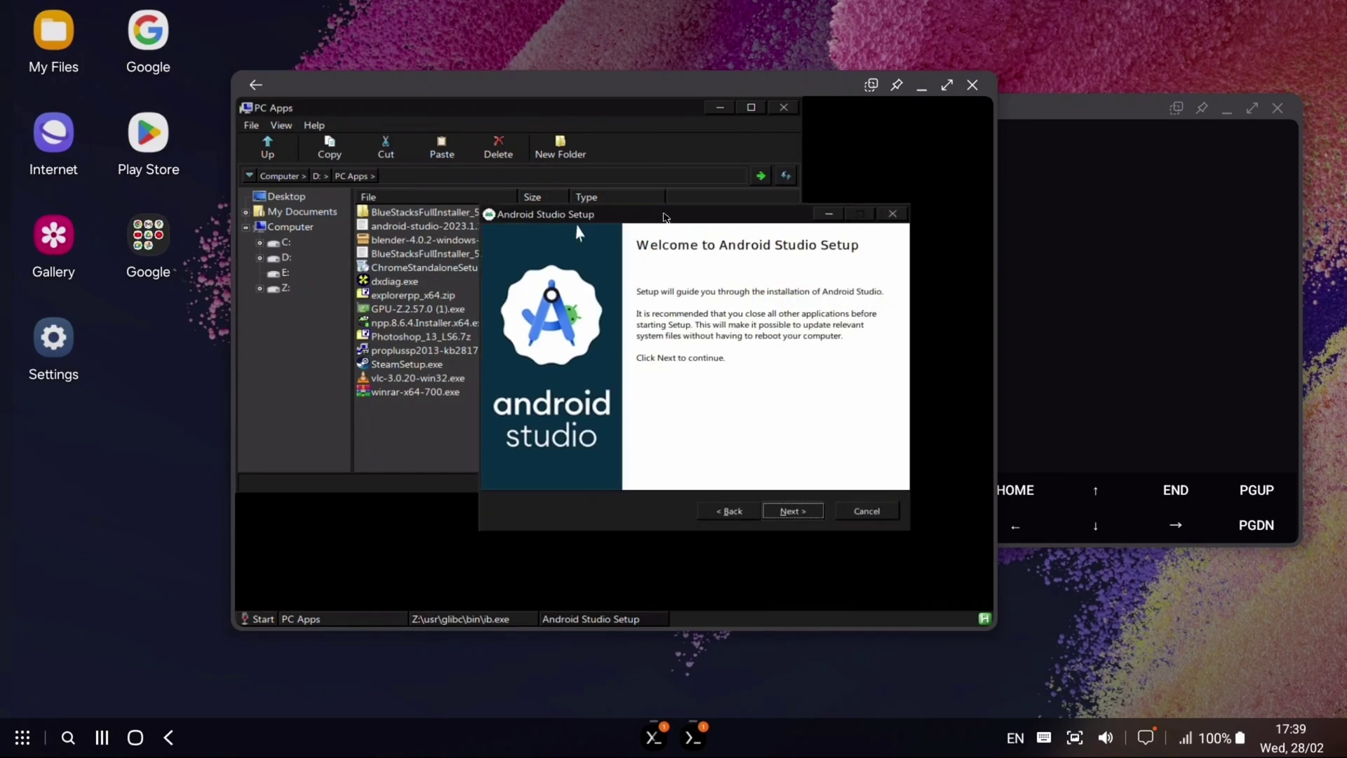
# Step: Install Android Studio without the Android Virtual Device component and display the installation details
pyautogui.click(651, 528)
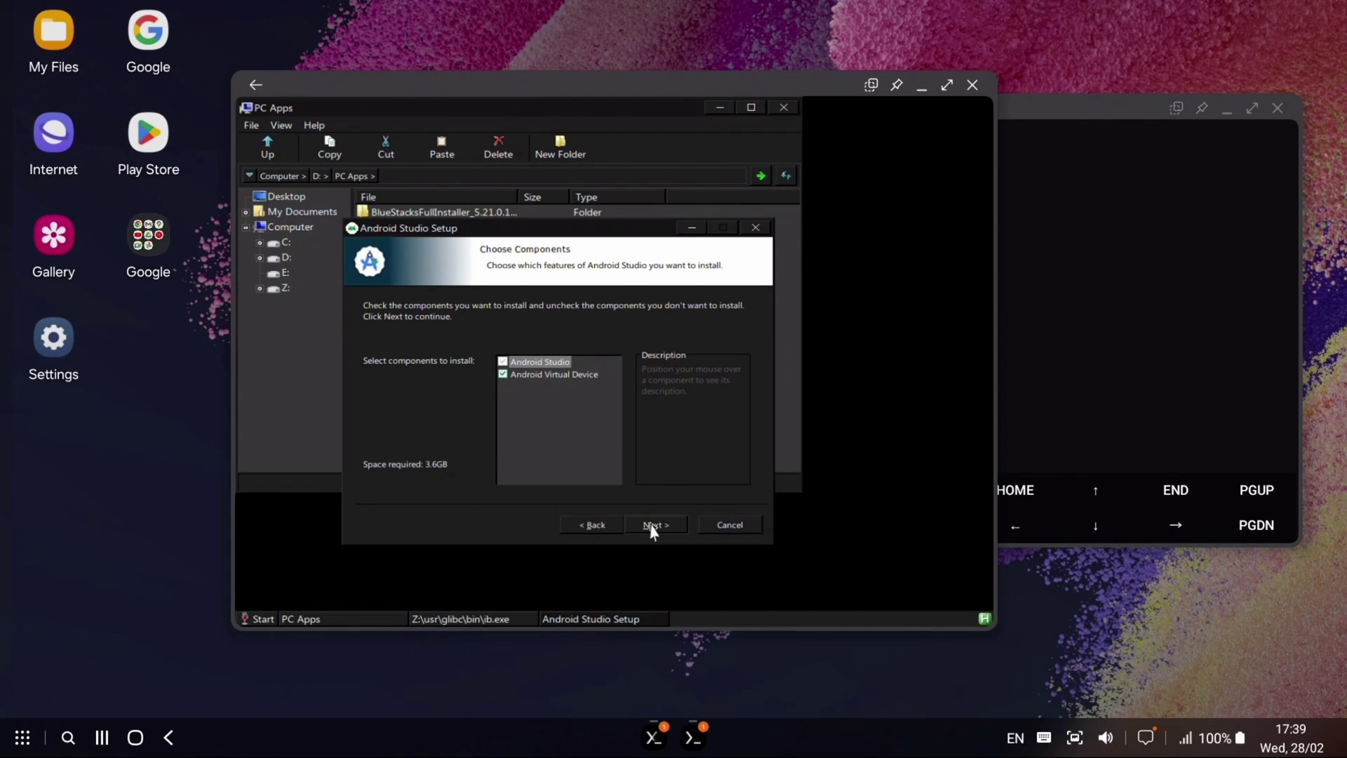
pyautogui.click(503, 375)
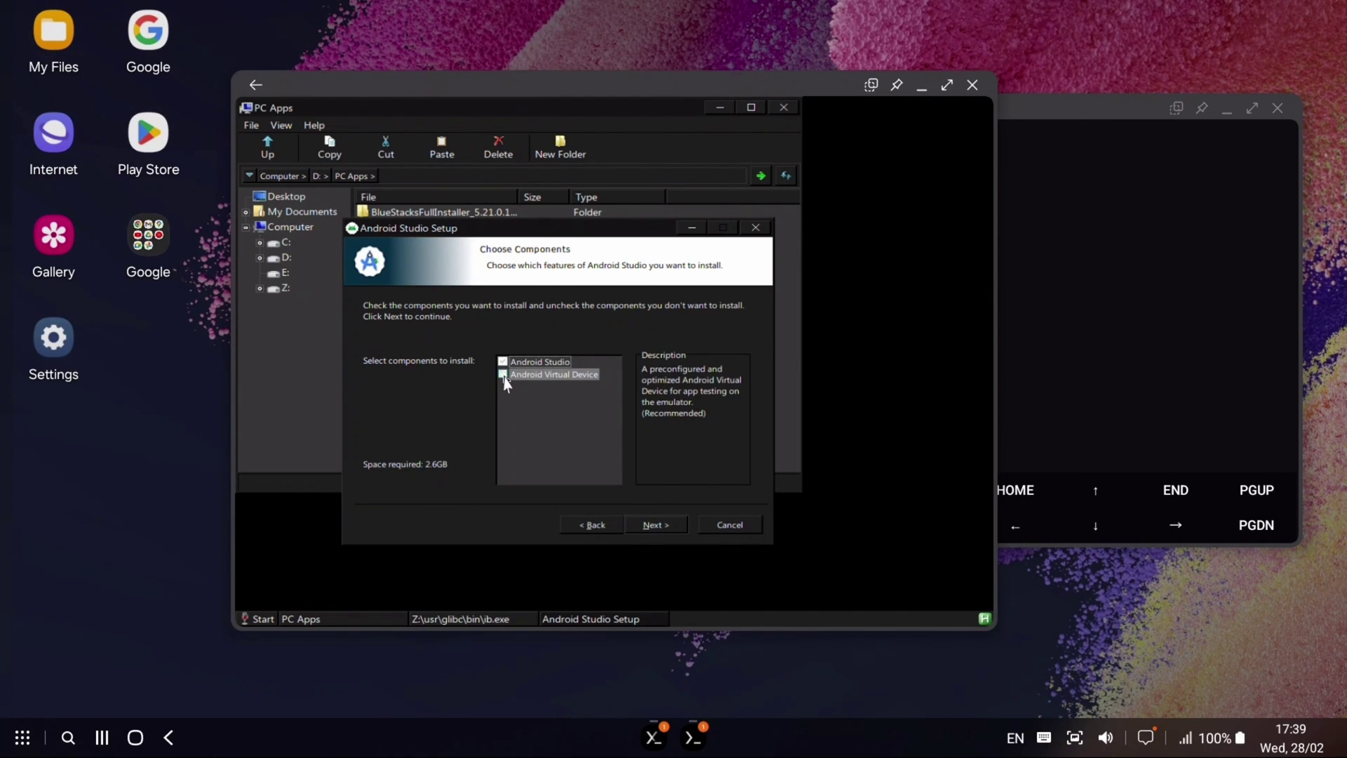
pyautogui.click(665, 532)
pyautogui.click(667, 535)
pyautogui.click(656, 526)
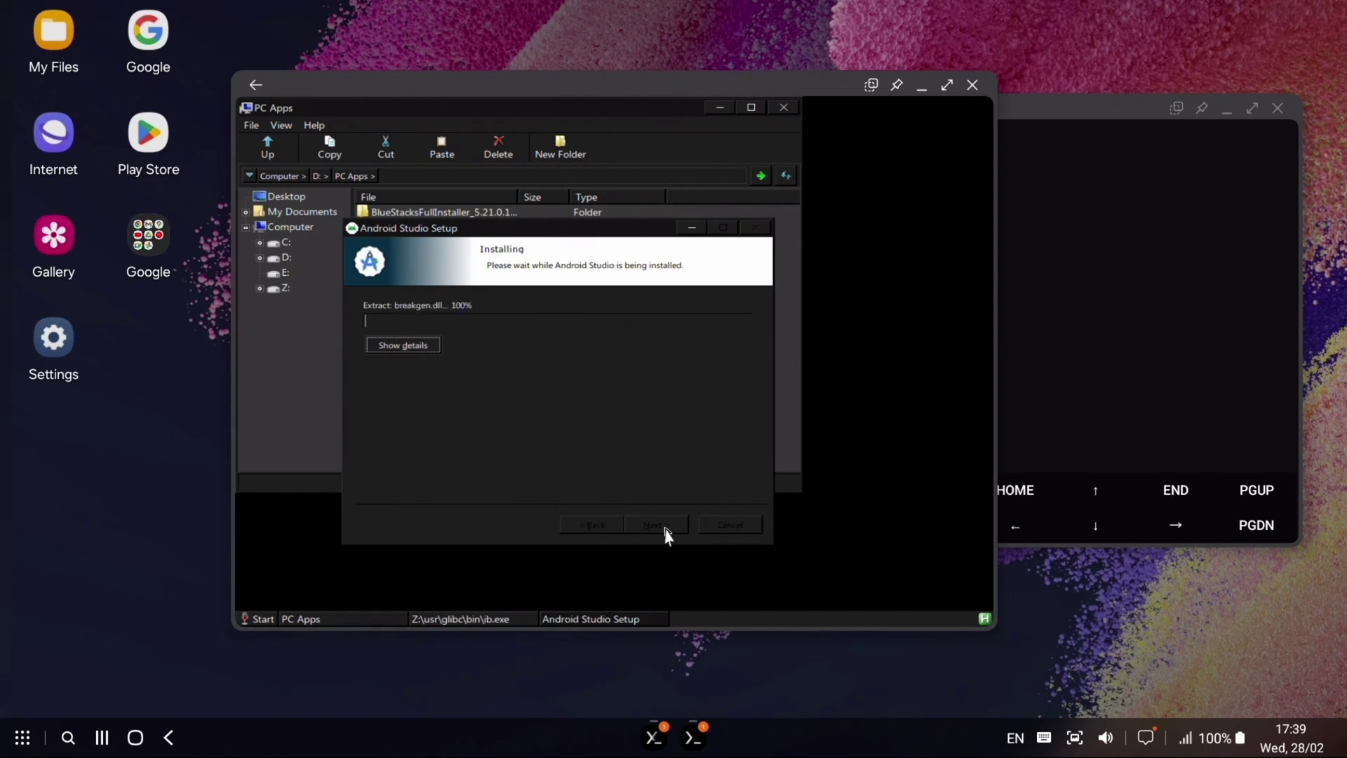
pyautogui.click(421, 346)
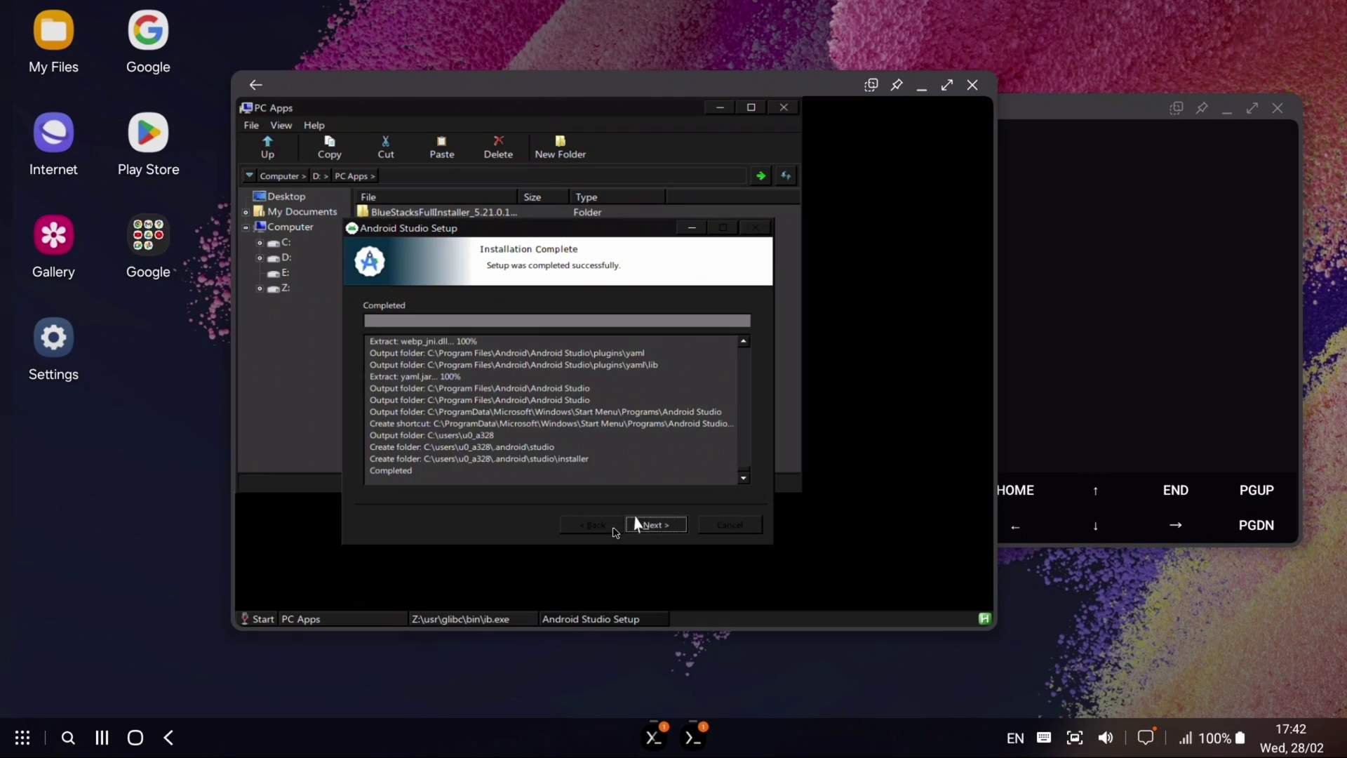
# Step: Finish the Android Studio setup wizard and start Android Studio without importing settings
pyautogui.click(652, 526)
pyautogui.click(659, 527)
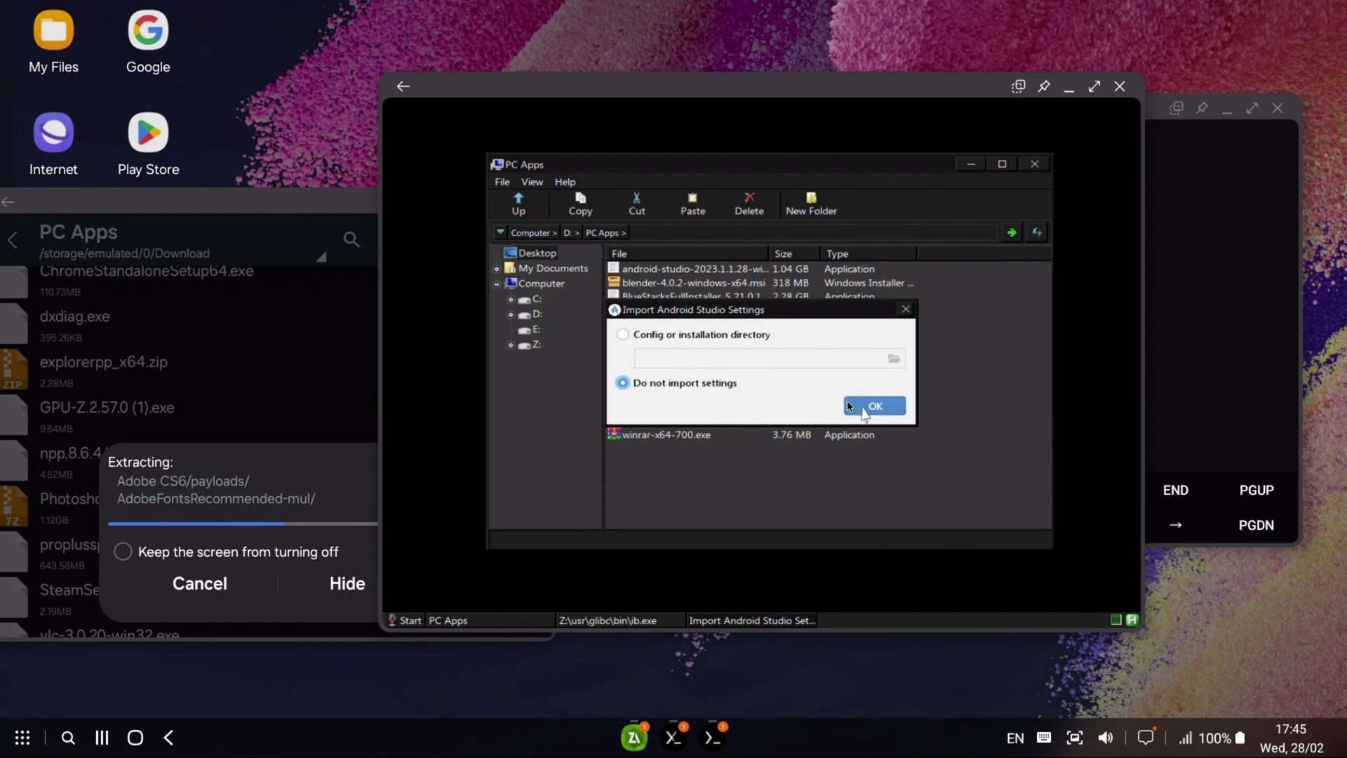
pyautogui.click(885, 410)
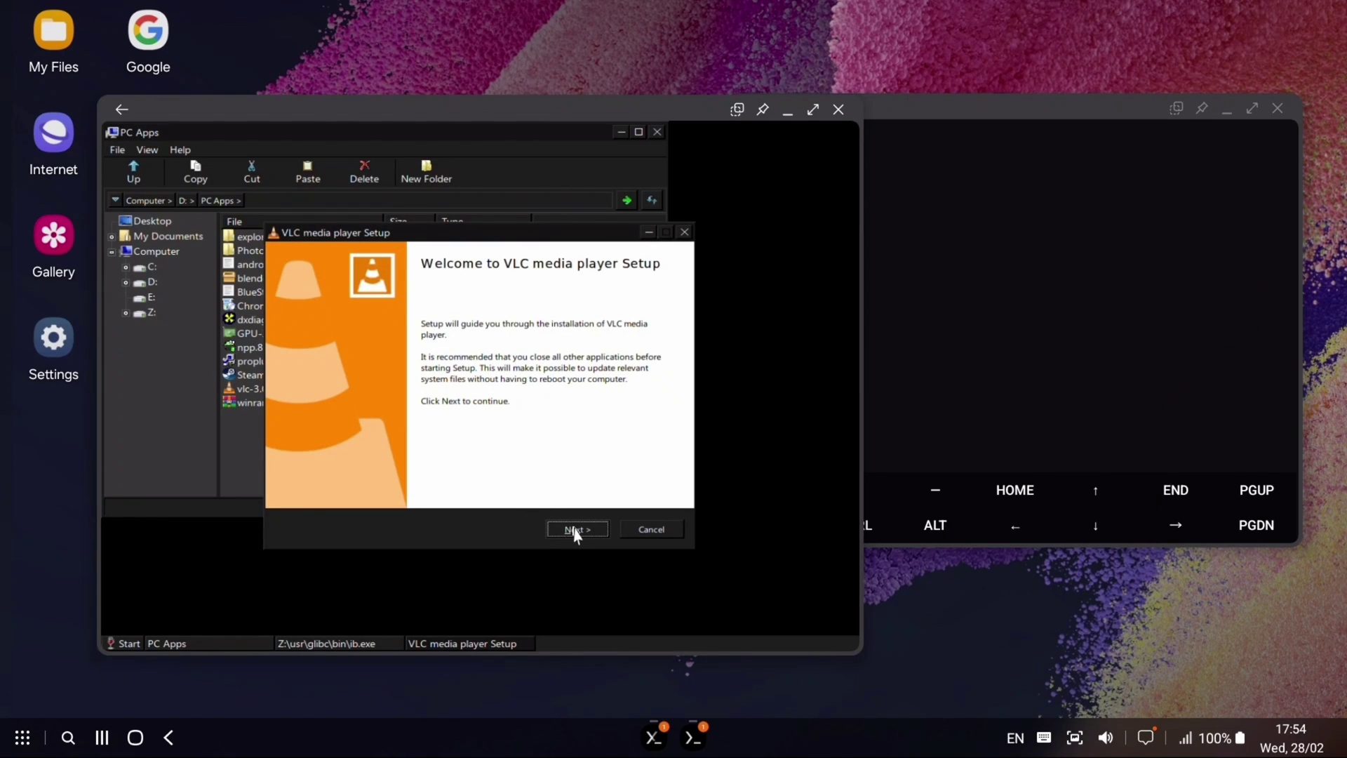
# Step: Install VLC media player through its setup wizard and launch it
pyautogui.click(575, 531)
pyautogui.scroll(-5, 491, 421)
pyautogui.click(578, 531)
pyautogui.click(587, 534)
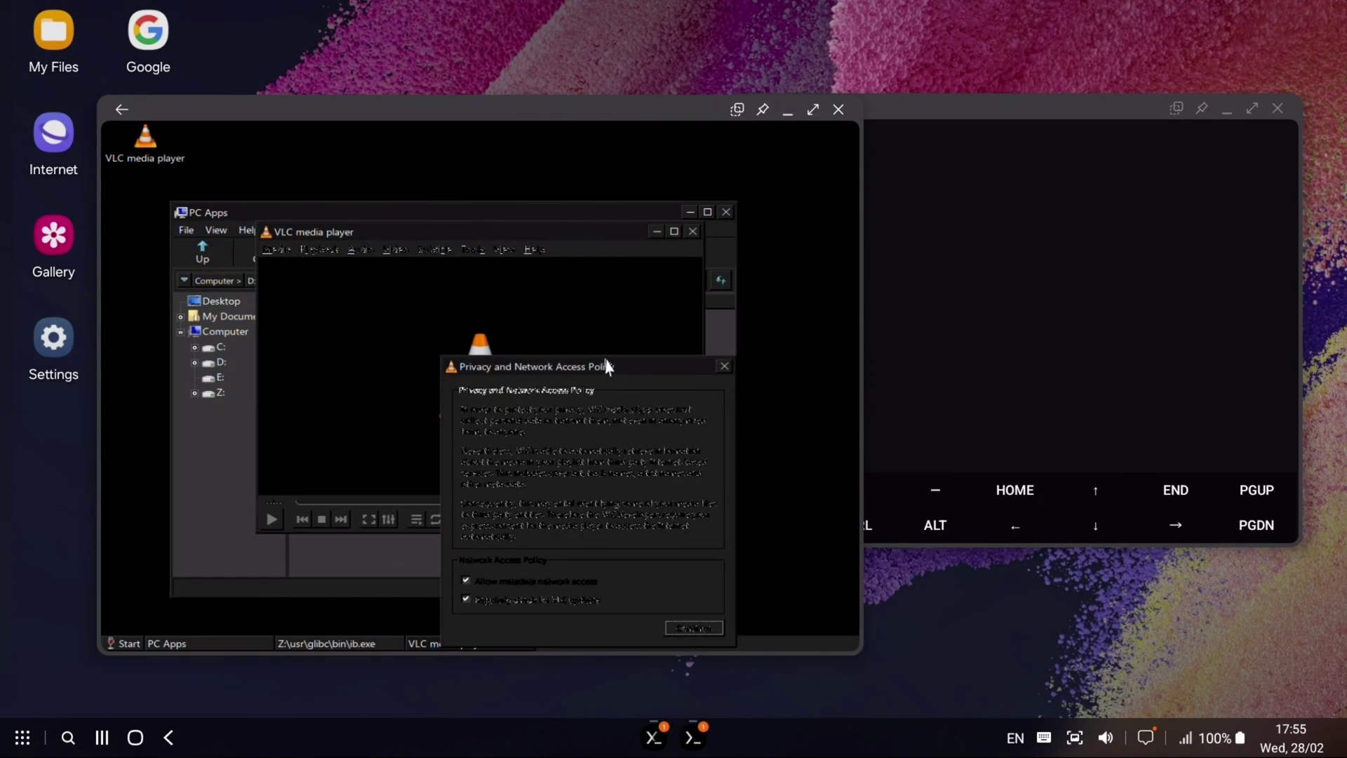
# Step: Accept VLC's privacy and network access policy, then open 20240219_121223.mp4 from drive D
pyautogui.moveTo(608, 365); pyautogui.dragTo(567, 328)
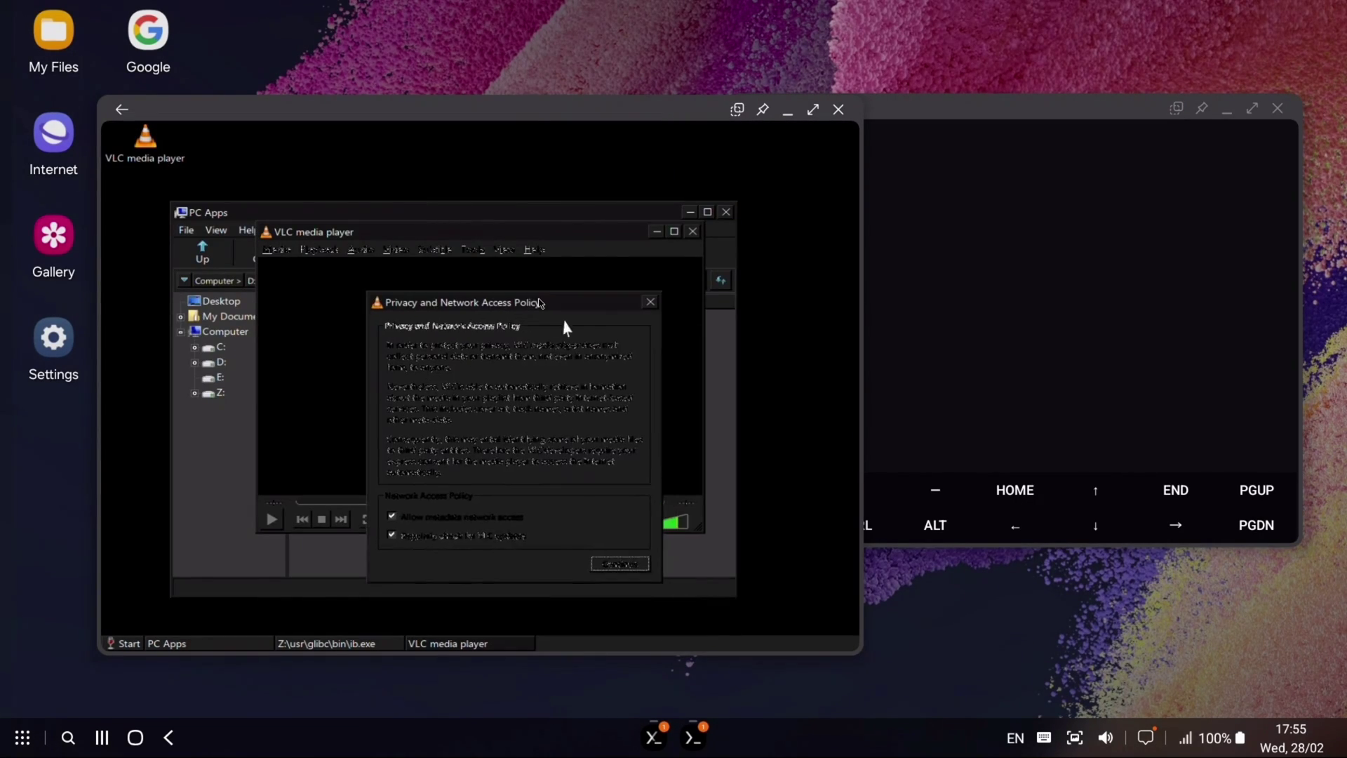
pyautogui.click(624, 565)
pyautogui.click(209, 254)
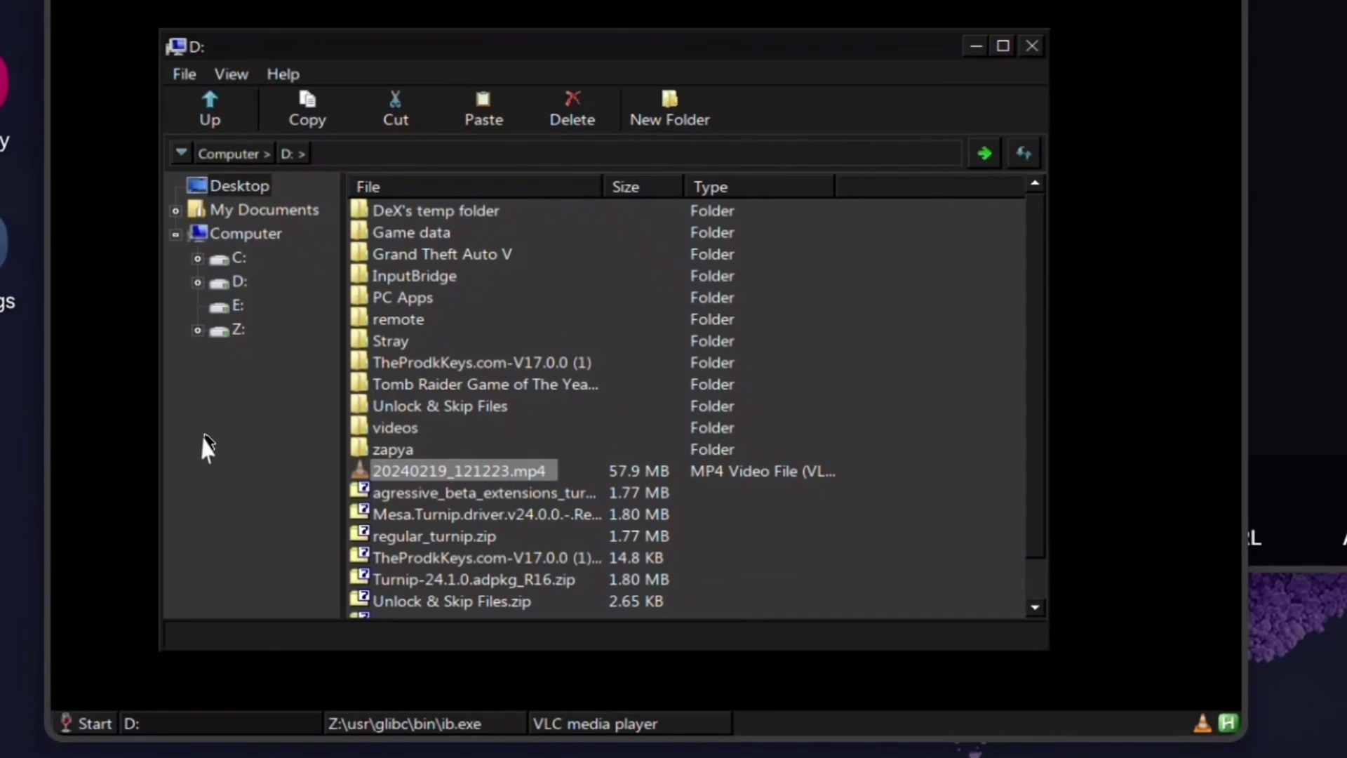
pyautogui.press('Return')
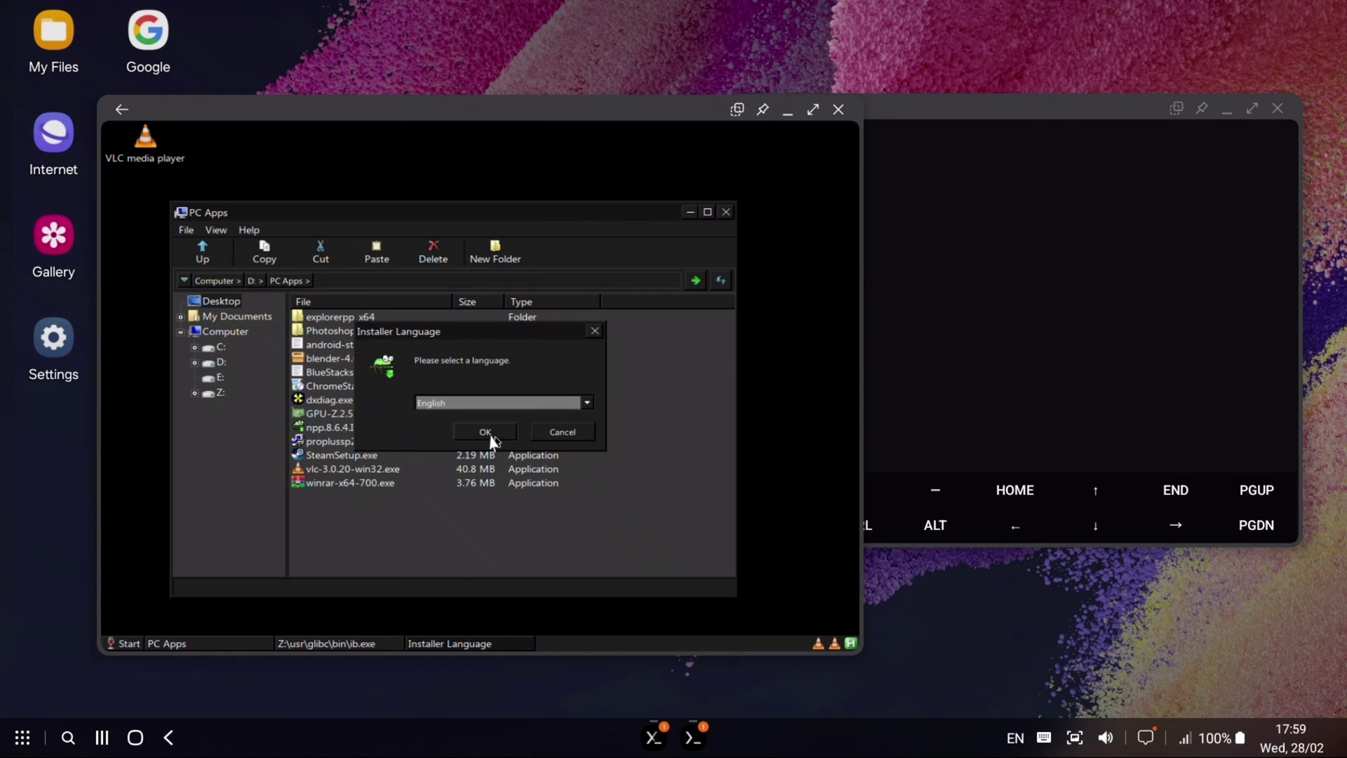
# Step: Install Notepad++ v8.6.4 in English with a desktop shortcut, display the installation details, and launch it
pyautogui.click(491, 438)
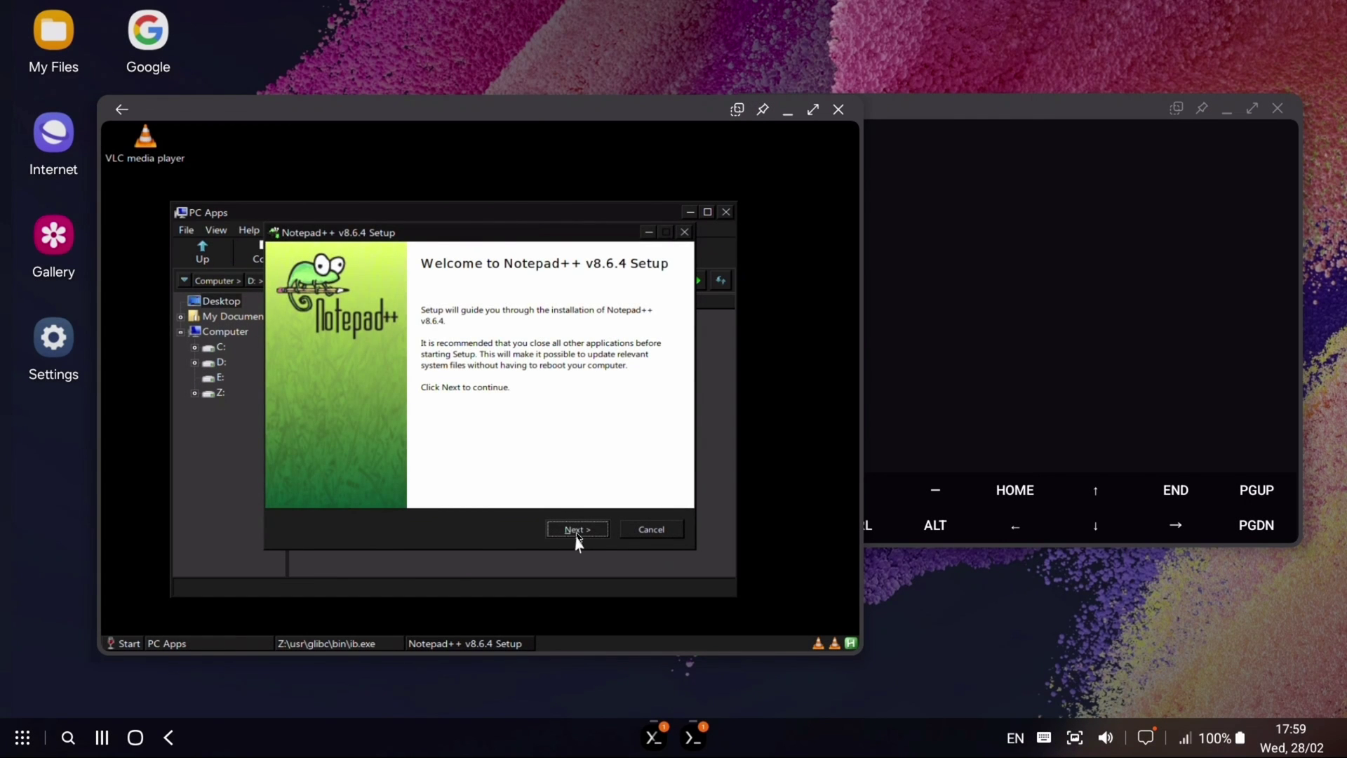
pyautogui.click(575, 533)
pyautogui.click(576, 531)
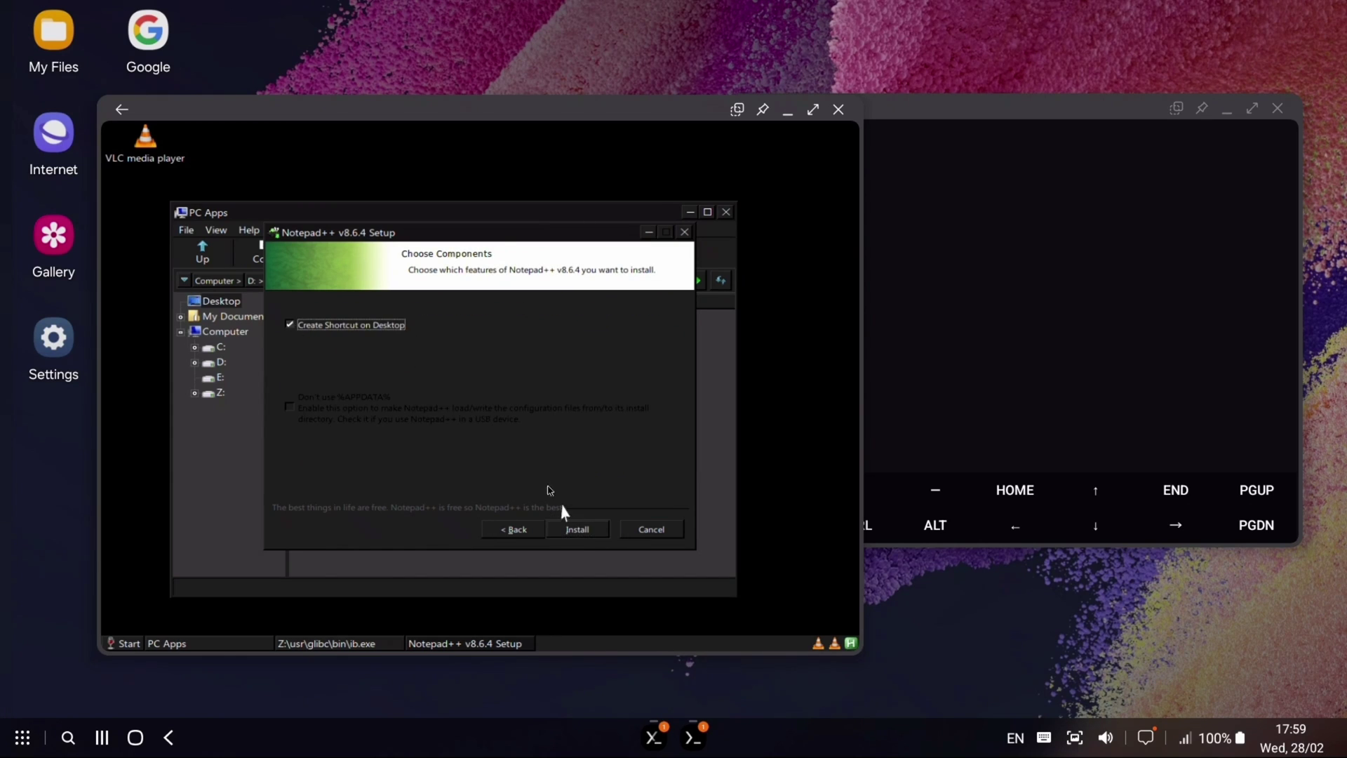
pyautogui.click(576, 529)
pyautogui.click(335, 355)
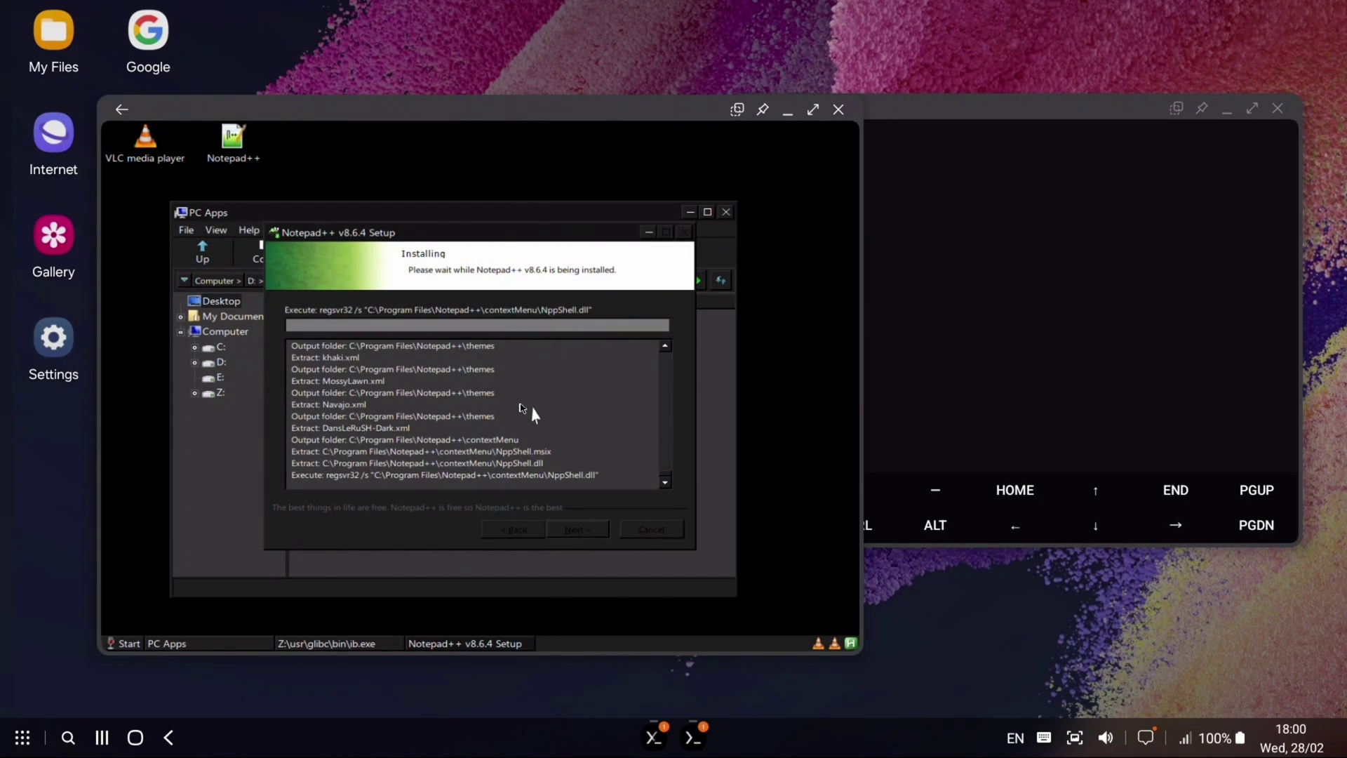
pyautogui.press('Return')
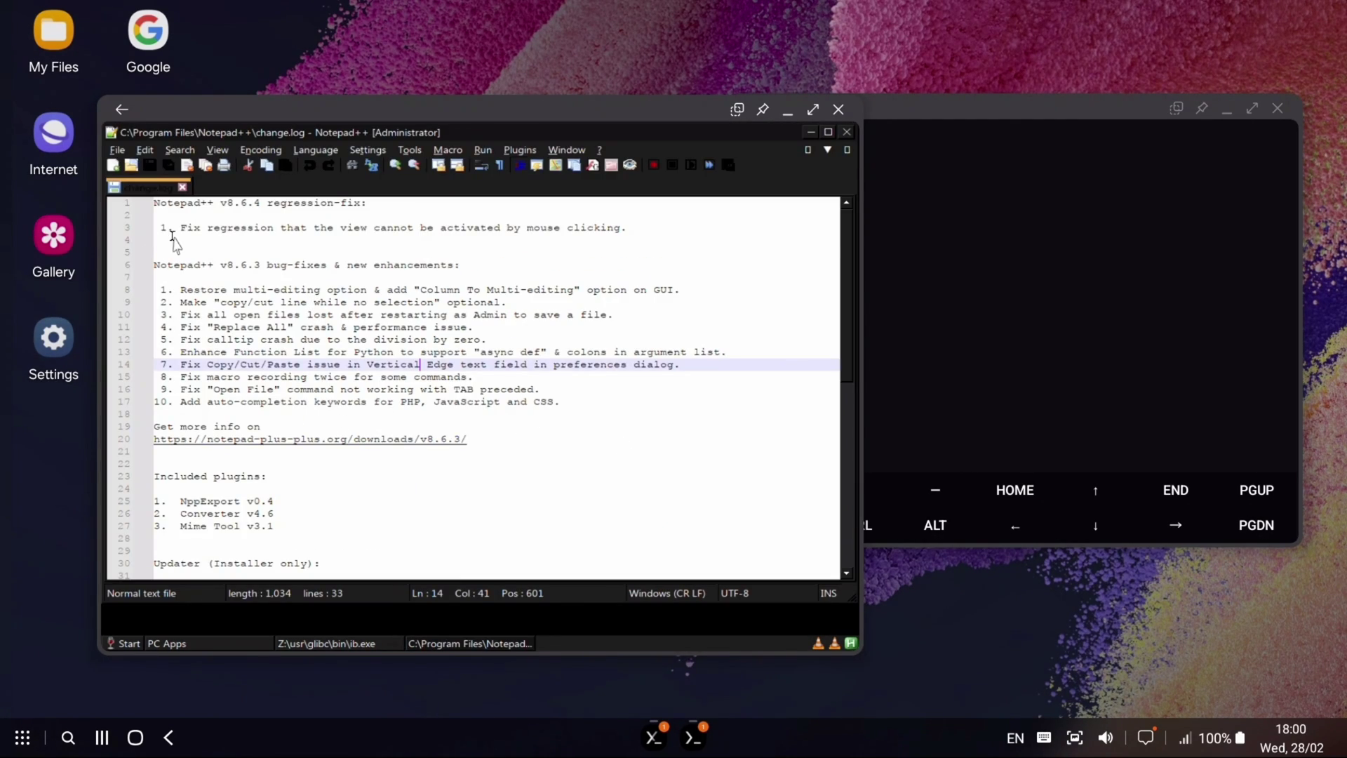
# Step: Delete all the text of change.log in the Notepad++ editor
pyautogui.click(172, 238)
pyautogui.hotkey('ctrl', 'a')
pyautogui.press('Delete')
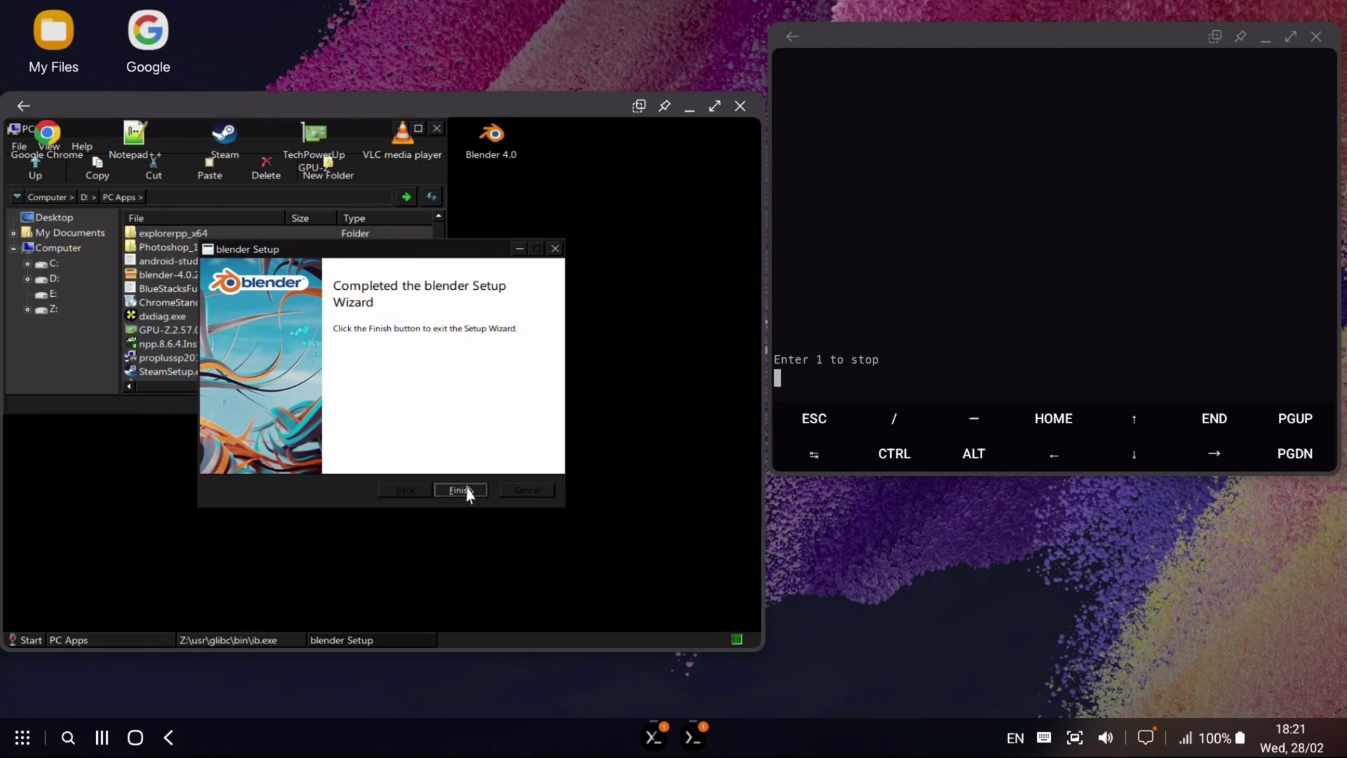
# Step: Finish the Blender setup wizard and minimize the PC Apps window to reveal the Wine desktop shortcuts
pyautogui.click(466, 491)
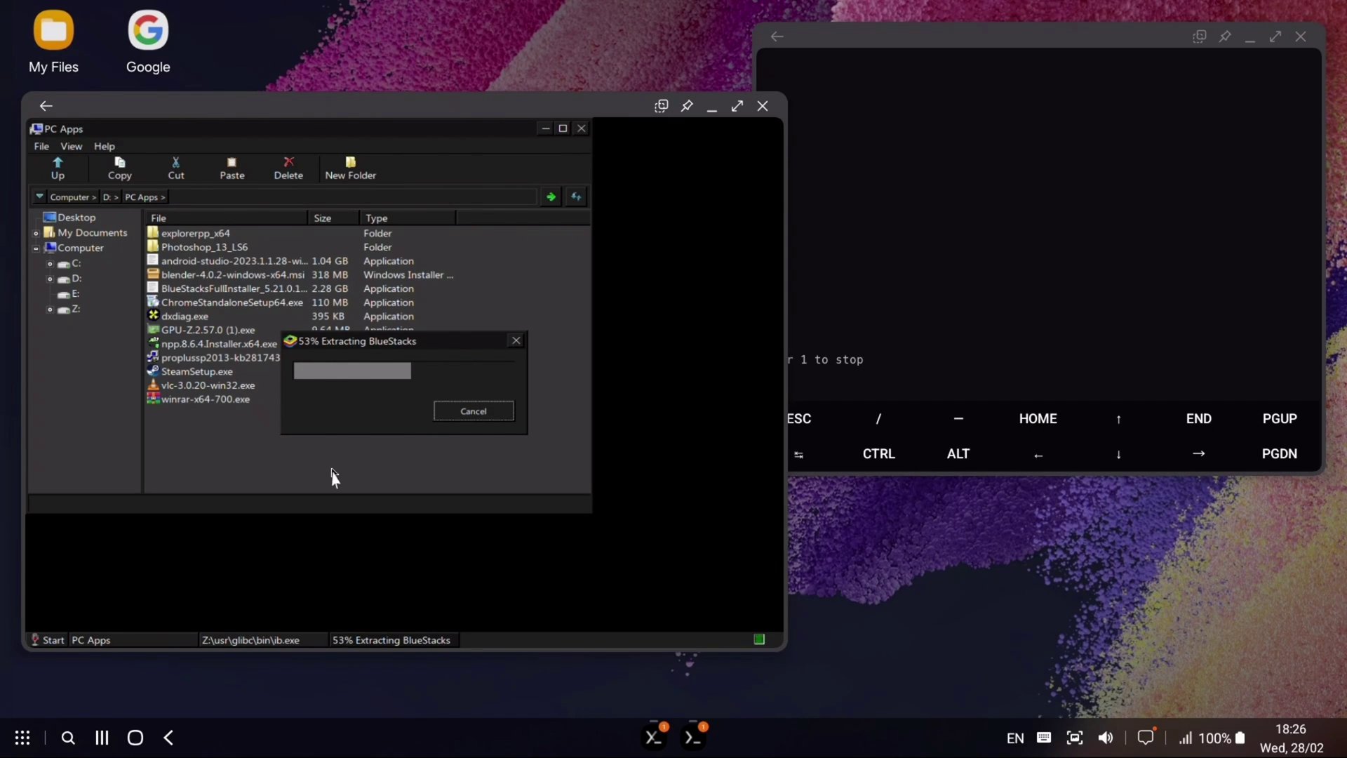
pyautogui.click(547, 129)
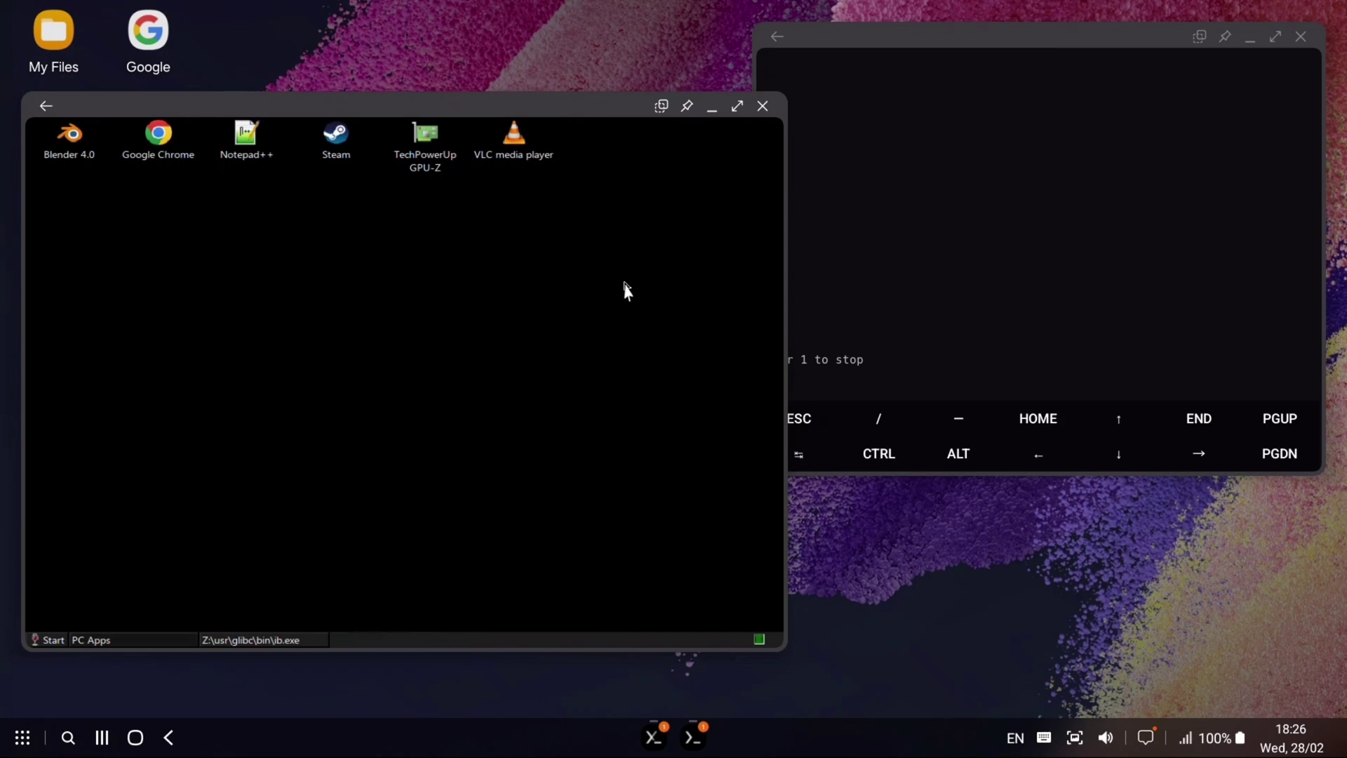